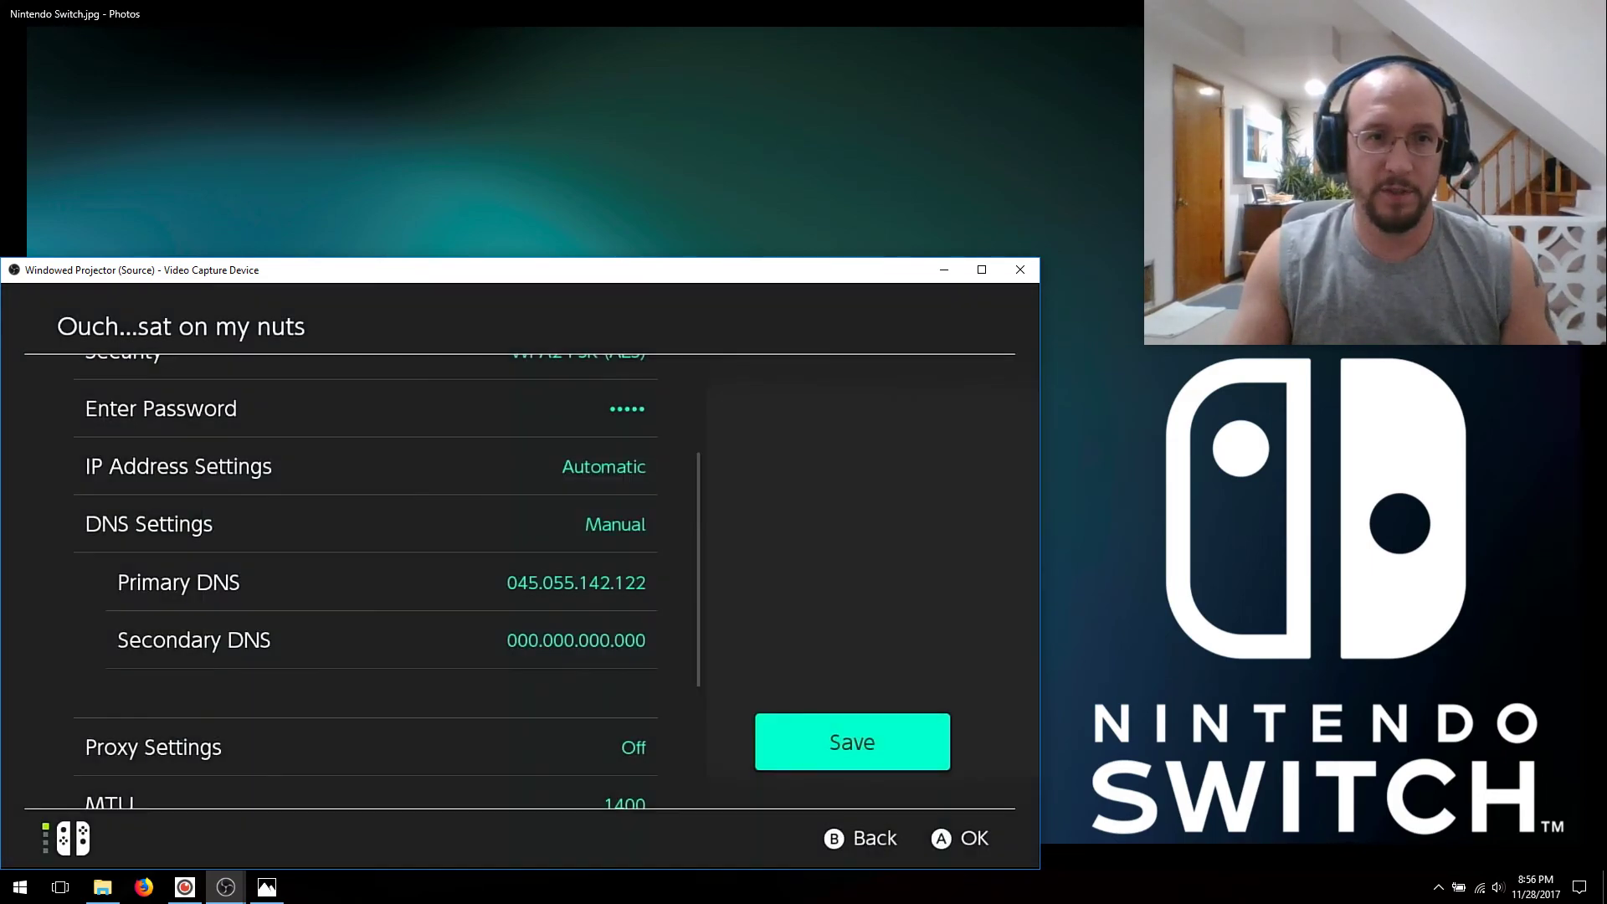
Leave the network's manual DNS settings and connect the console to this Wi-Fi network
{"action": "key", "text": "Escape"}
{"action": "key", "text": "Up"}
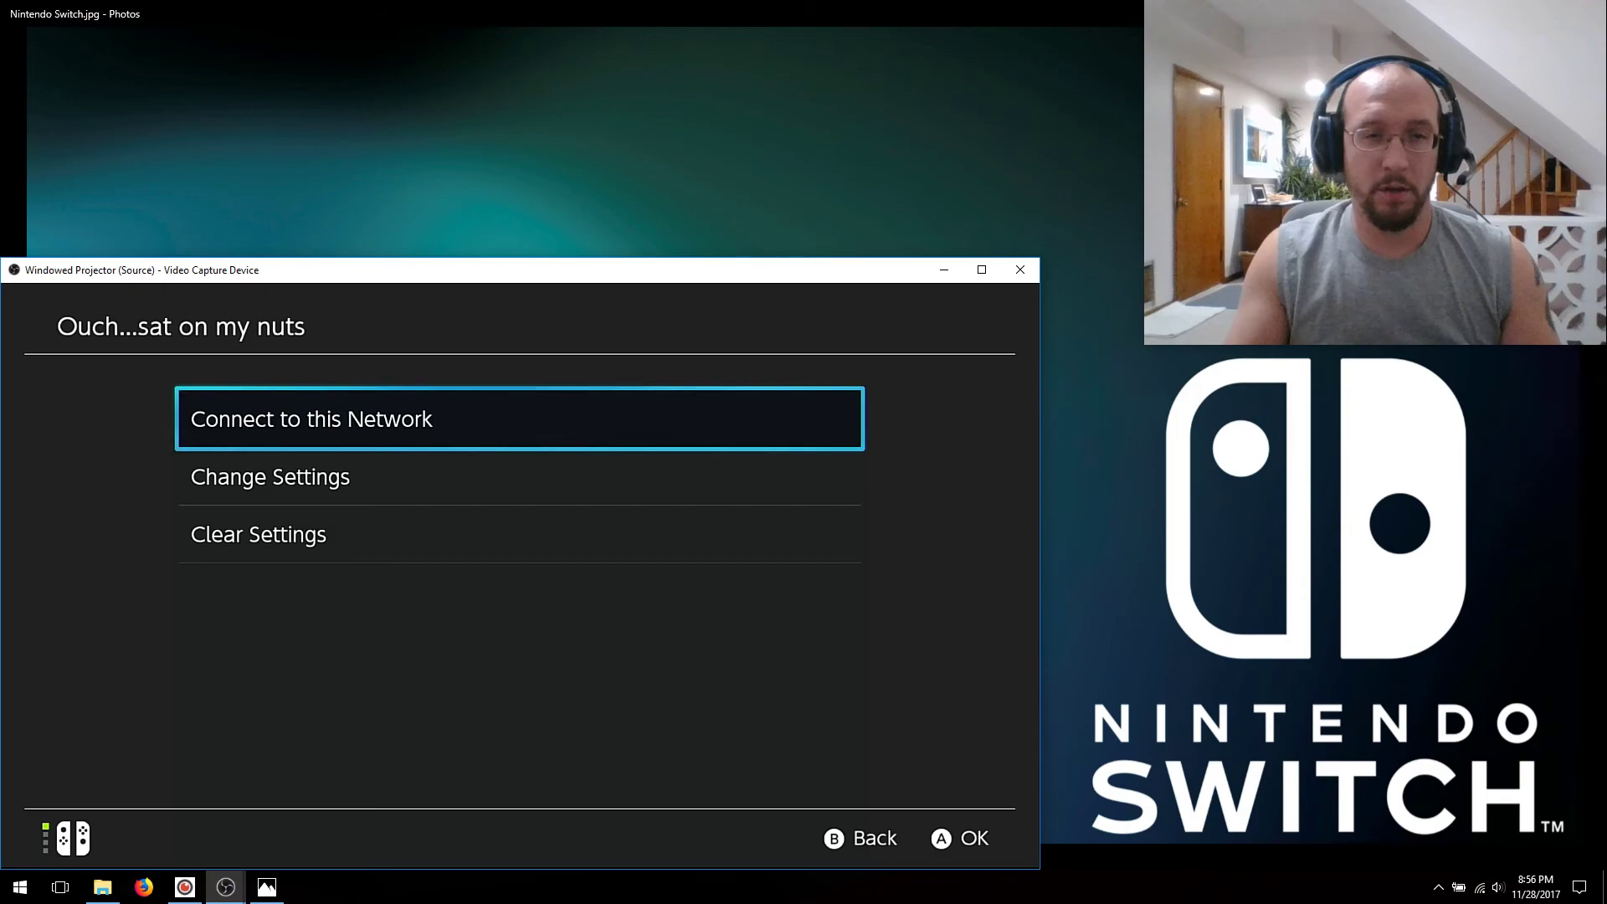
{"action": "key", "text": "Return"}
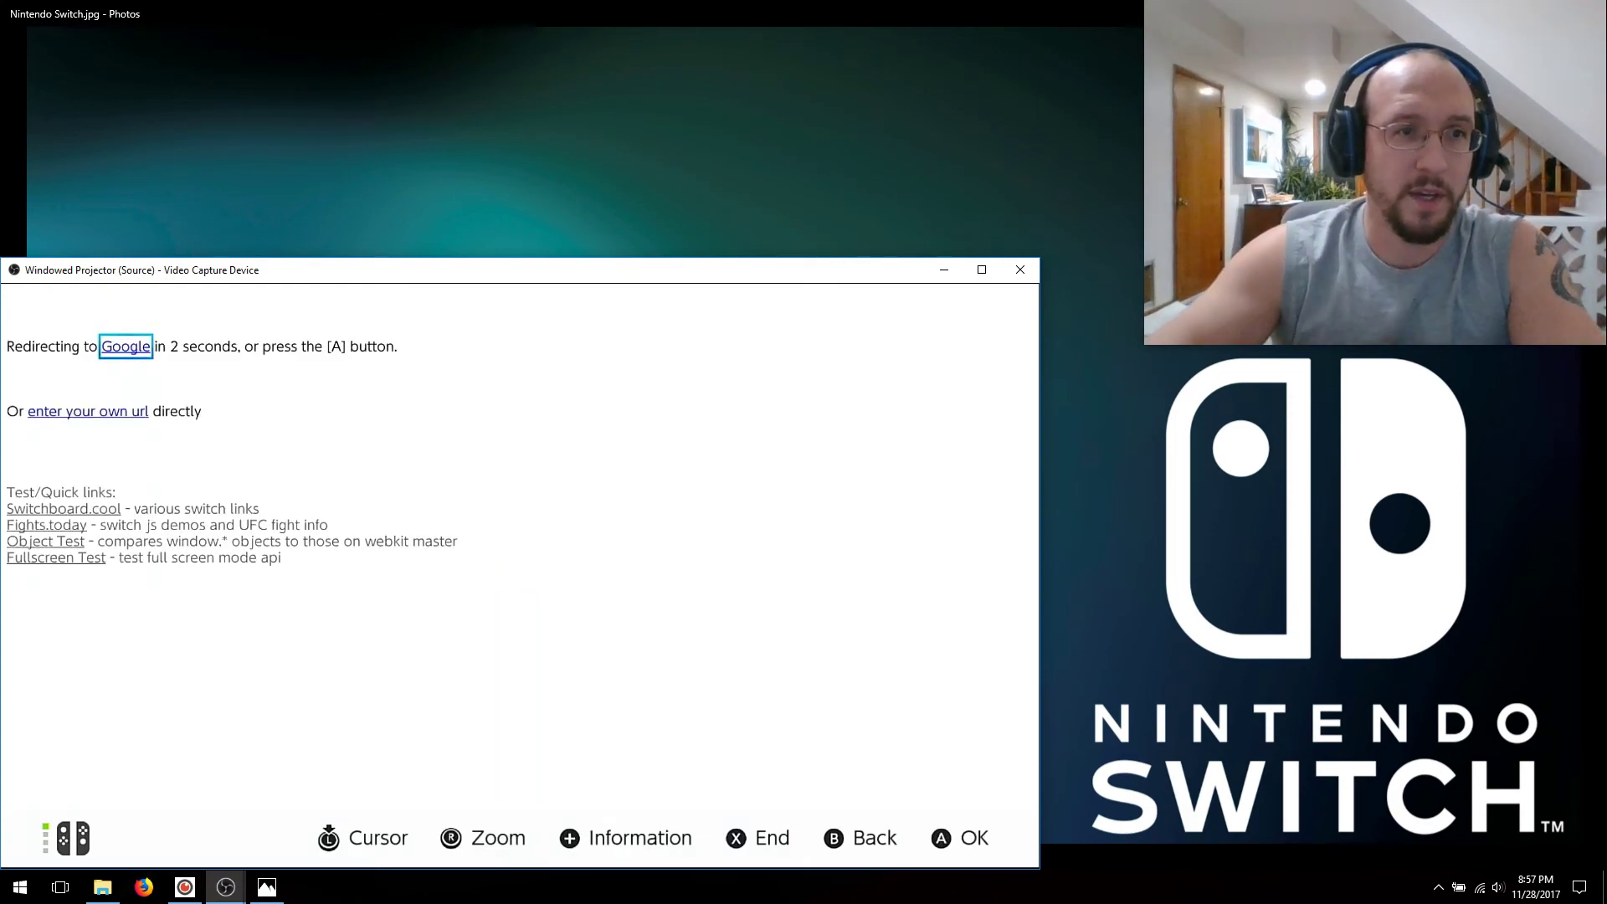
{"action": "key", "text": "Down"}
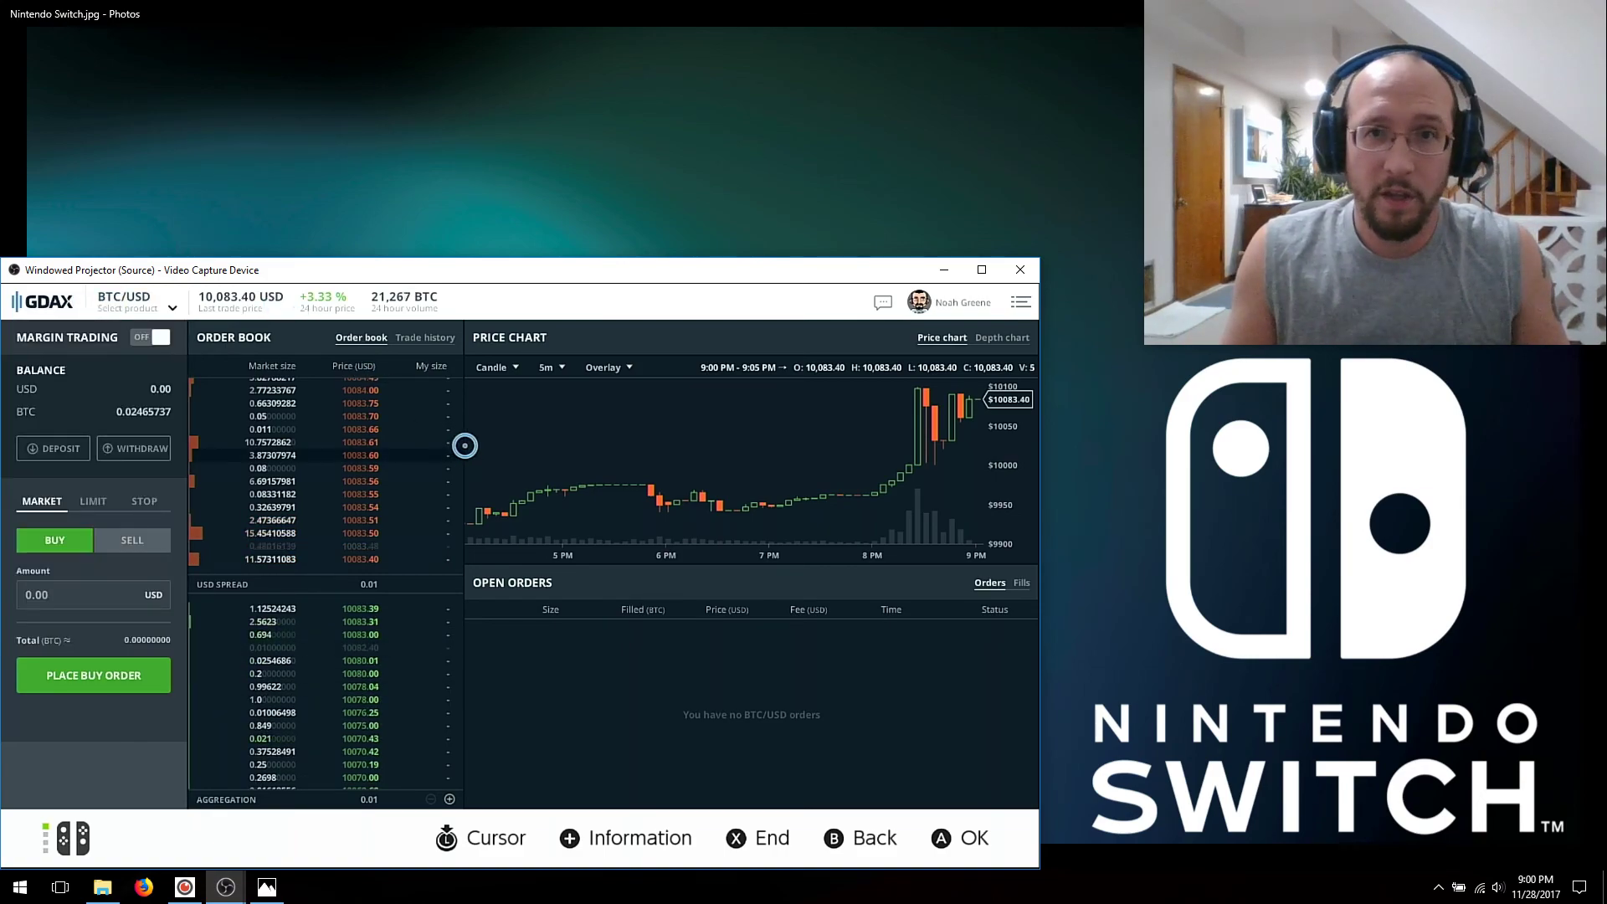
View the site navigation menu on the GDAX BTC/USD trading page and close it again
{"action": "left_click", "coordinate": [1022, 314]}
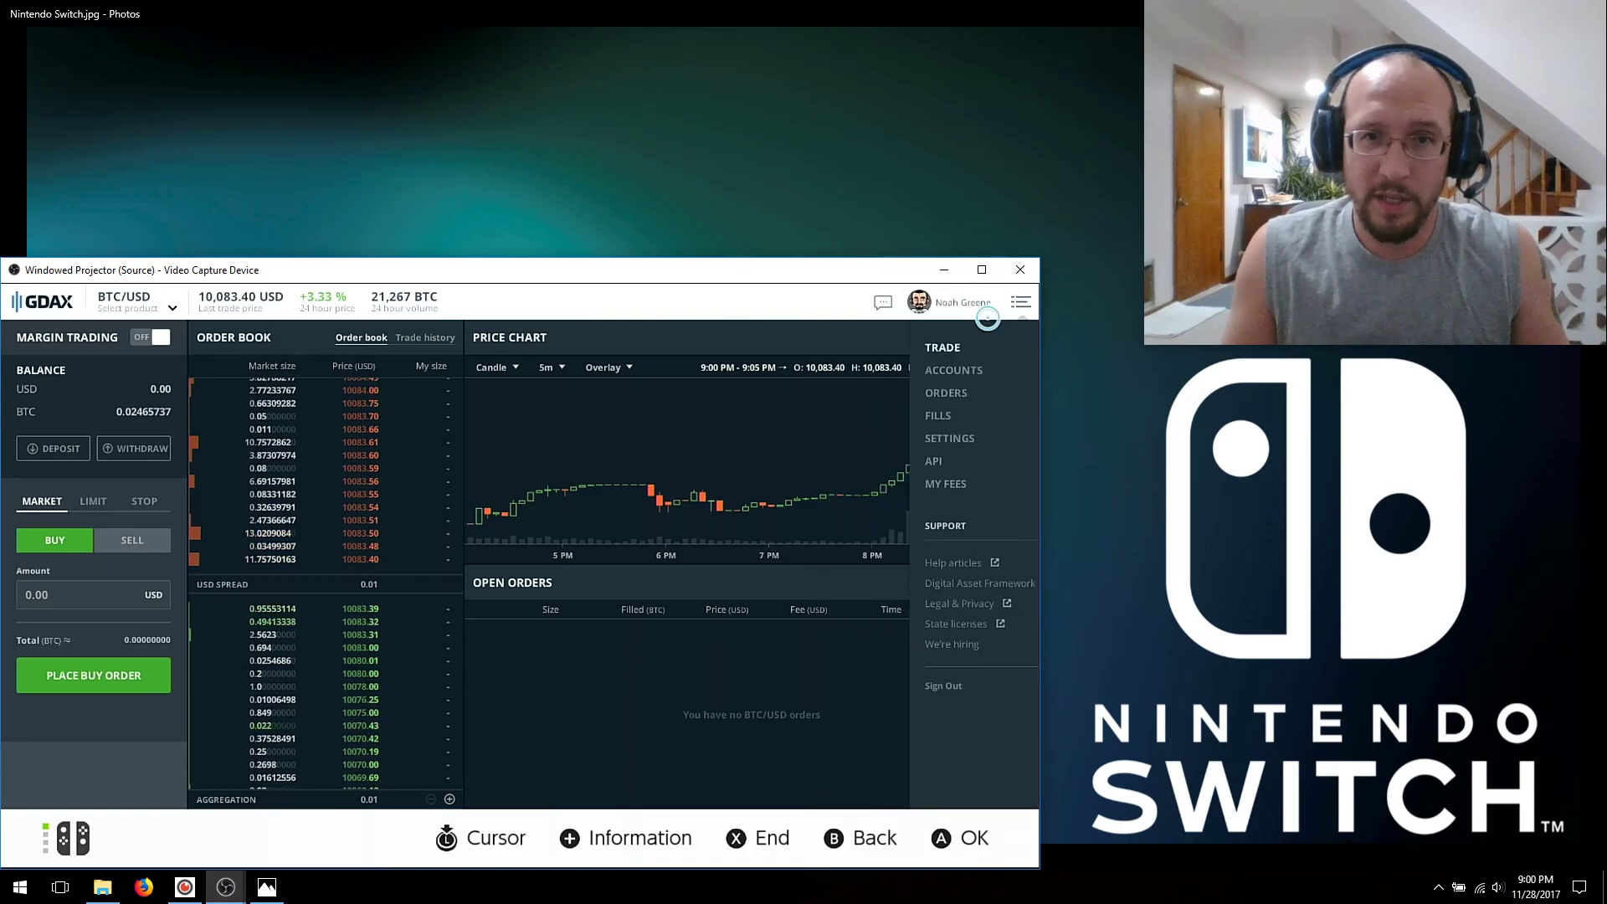
{"action": "left_click", "coordinate": [988, 318]}
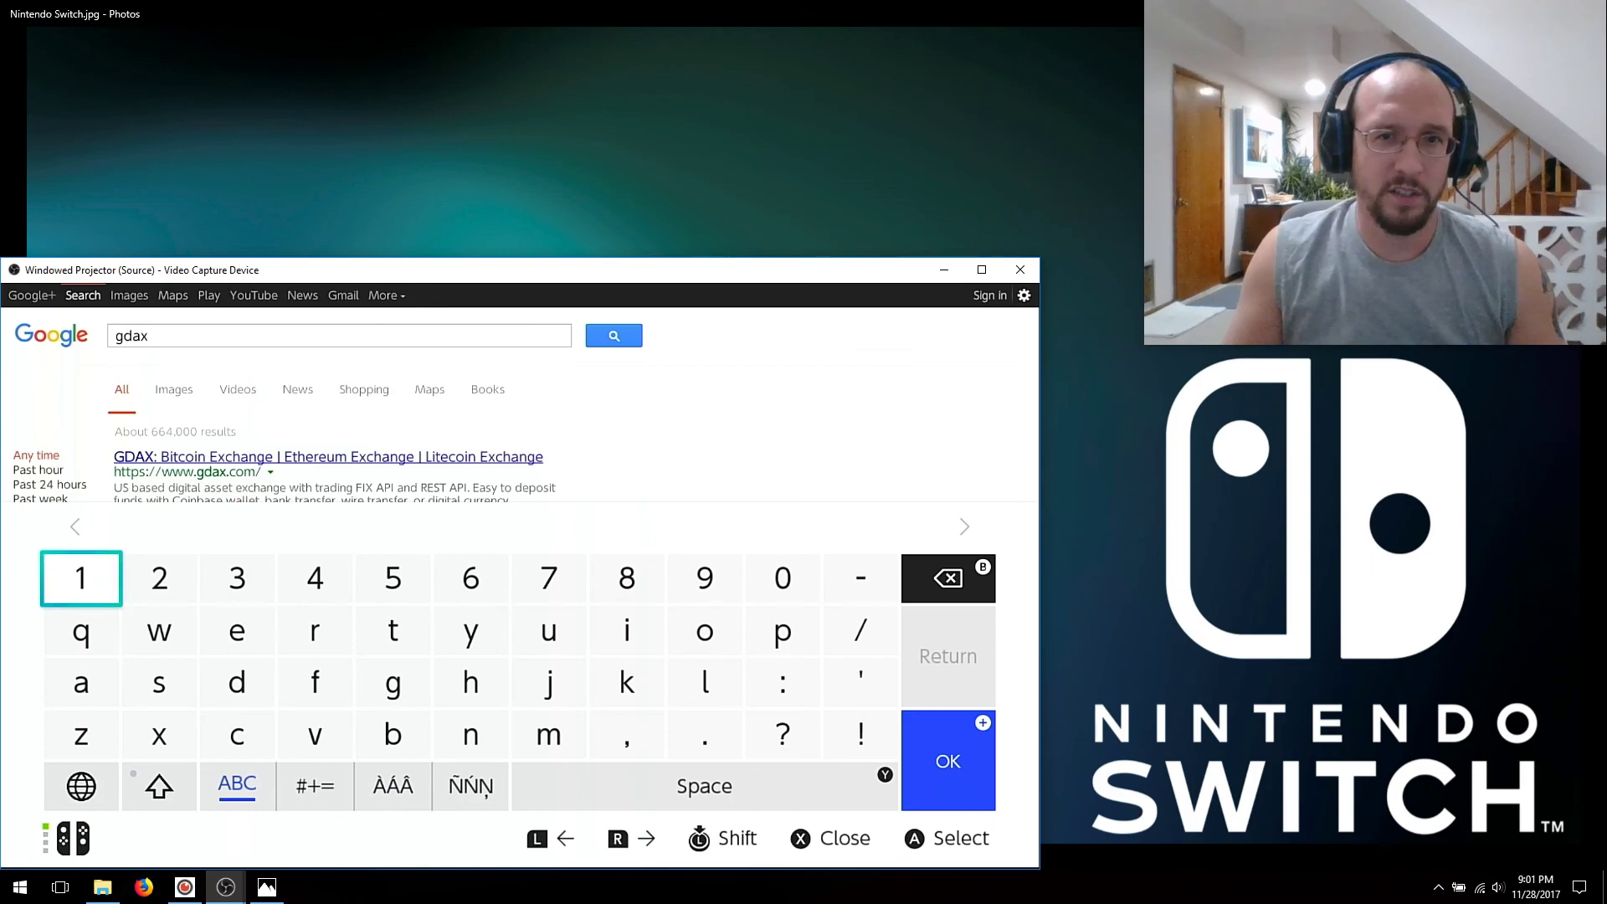
Clear the query "gdax" from the Google search box
{"action": "key", "text": "BackSpace"}
{"action": "key", "text": "BackSpace"}
{"action": "key", "text": "BackSpace"}
{"action": "key", "text": "BackSpace"}
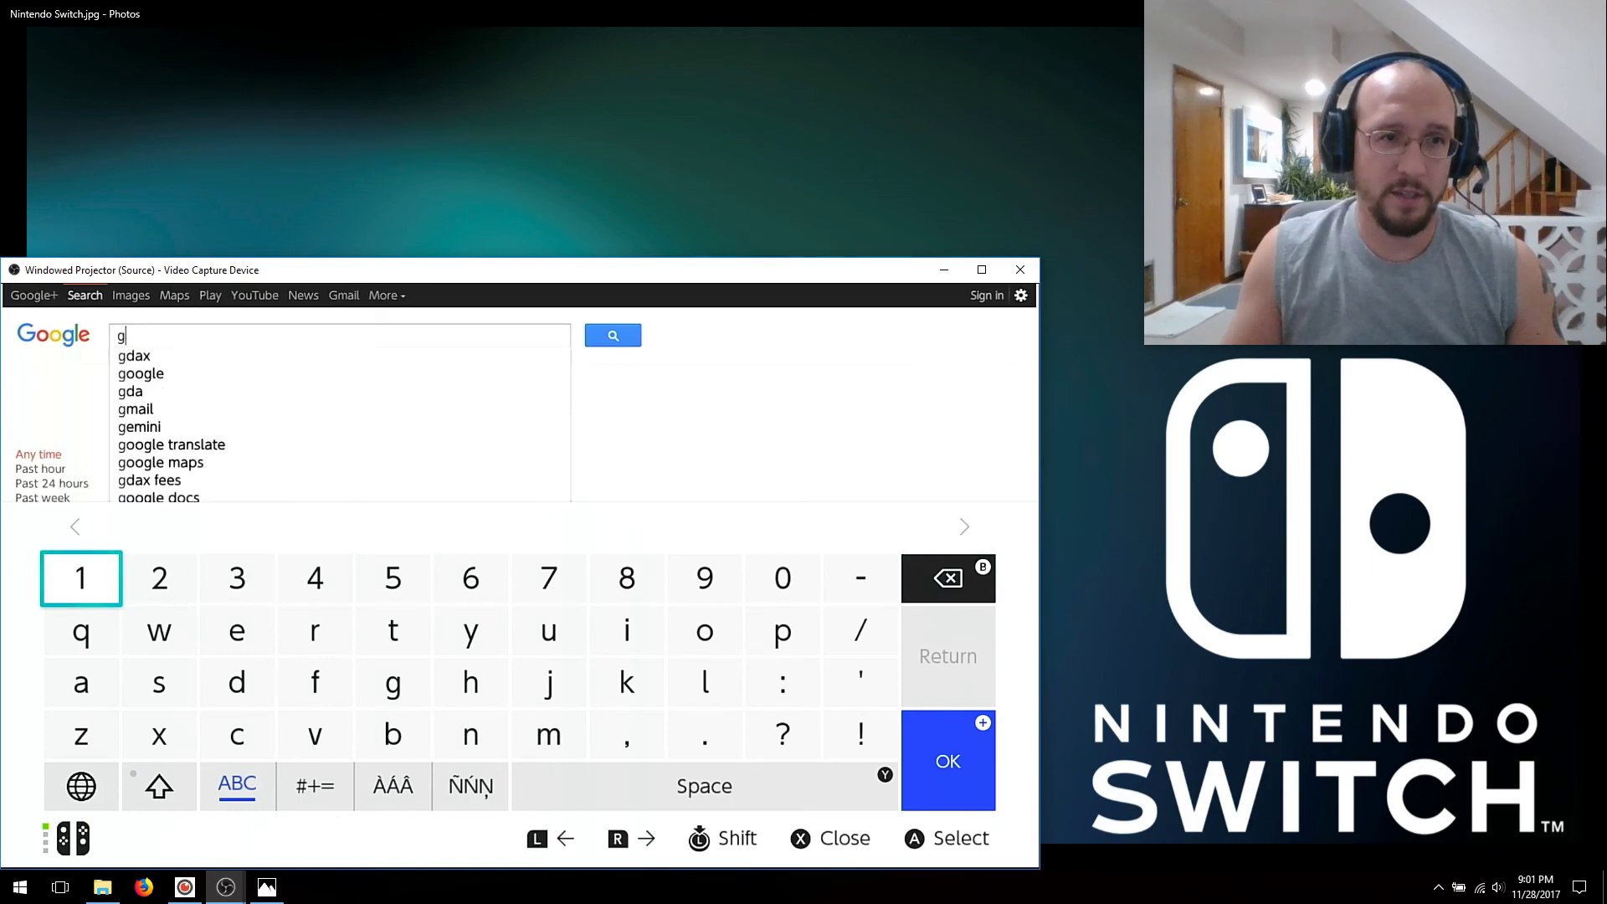
Enter "speed" in the Google search box with the on-screen keyboard
{"action": "key", "text": "Down"}
{"action": "key", "text": "Down"}
{"action": "key", "text": "Right"}
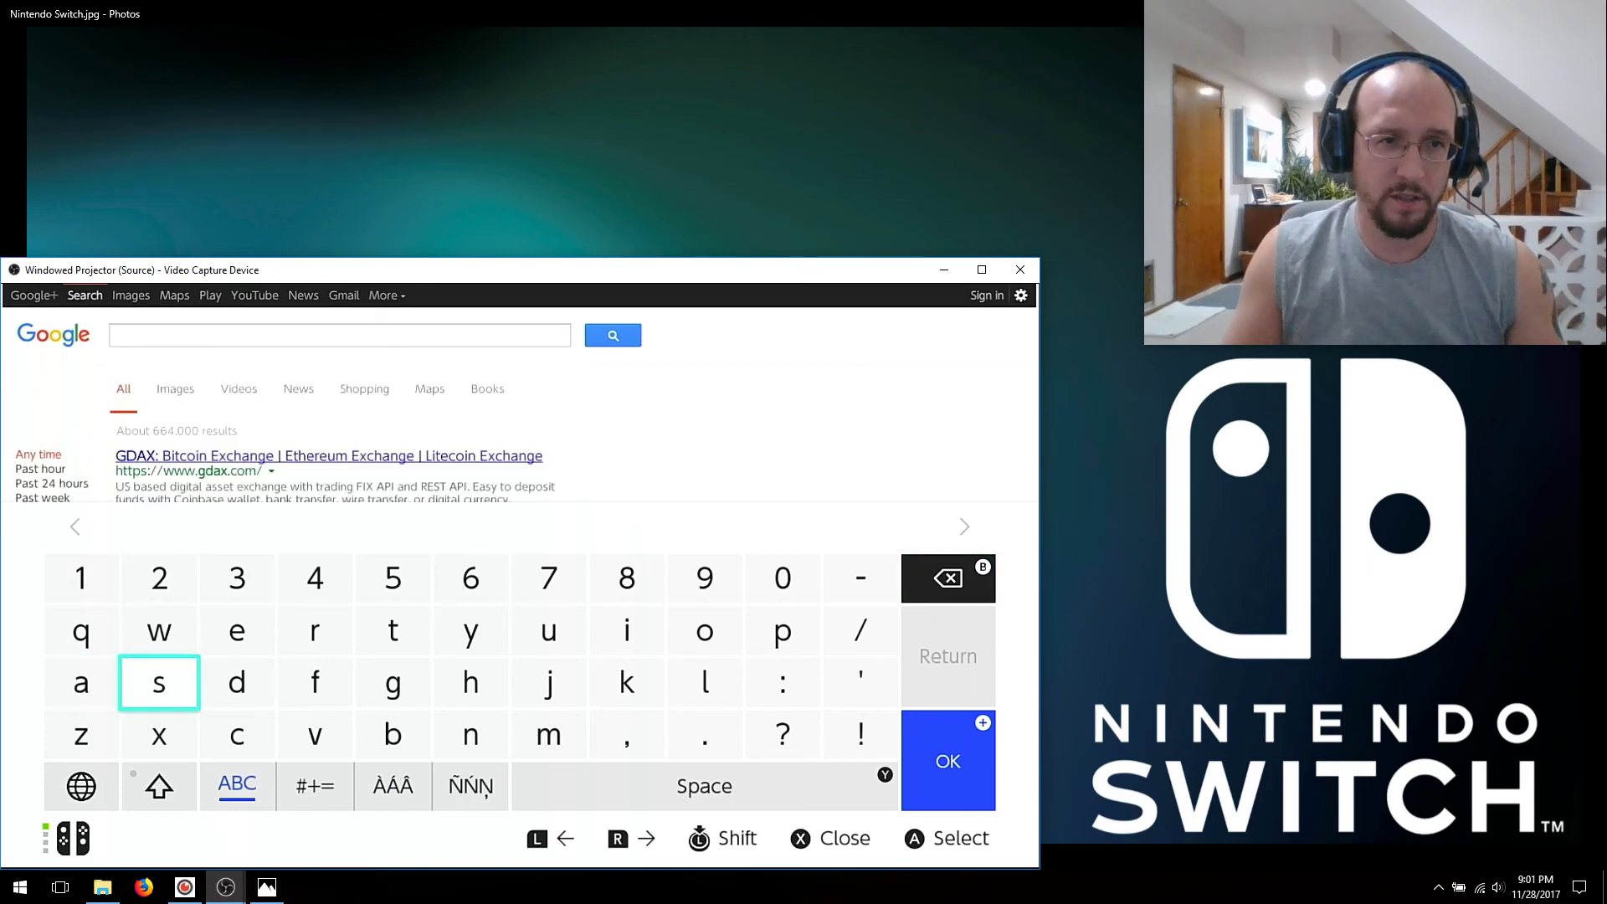
{"action": "type", "text": "s"}
{"action": "key", "text": "Left"}
{"action": "key", "text": "Left"}
{"action": "key", "text": "Left"}
{"action": "key", "text": "Left"}
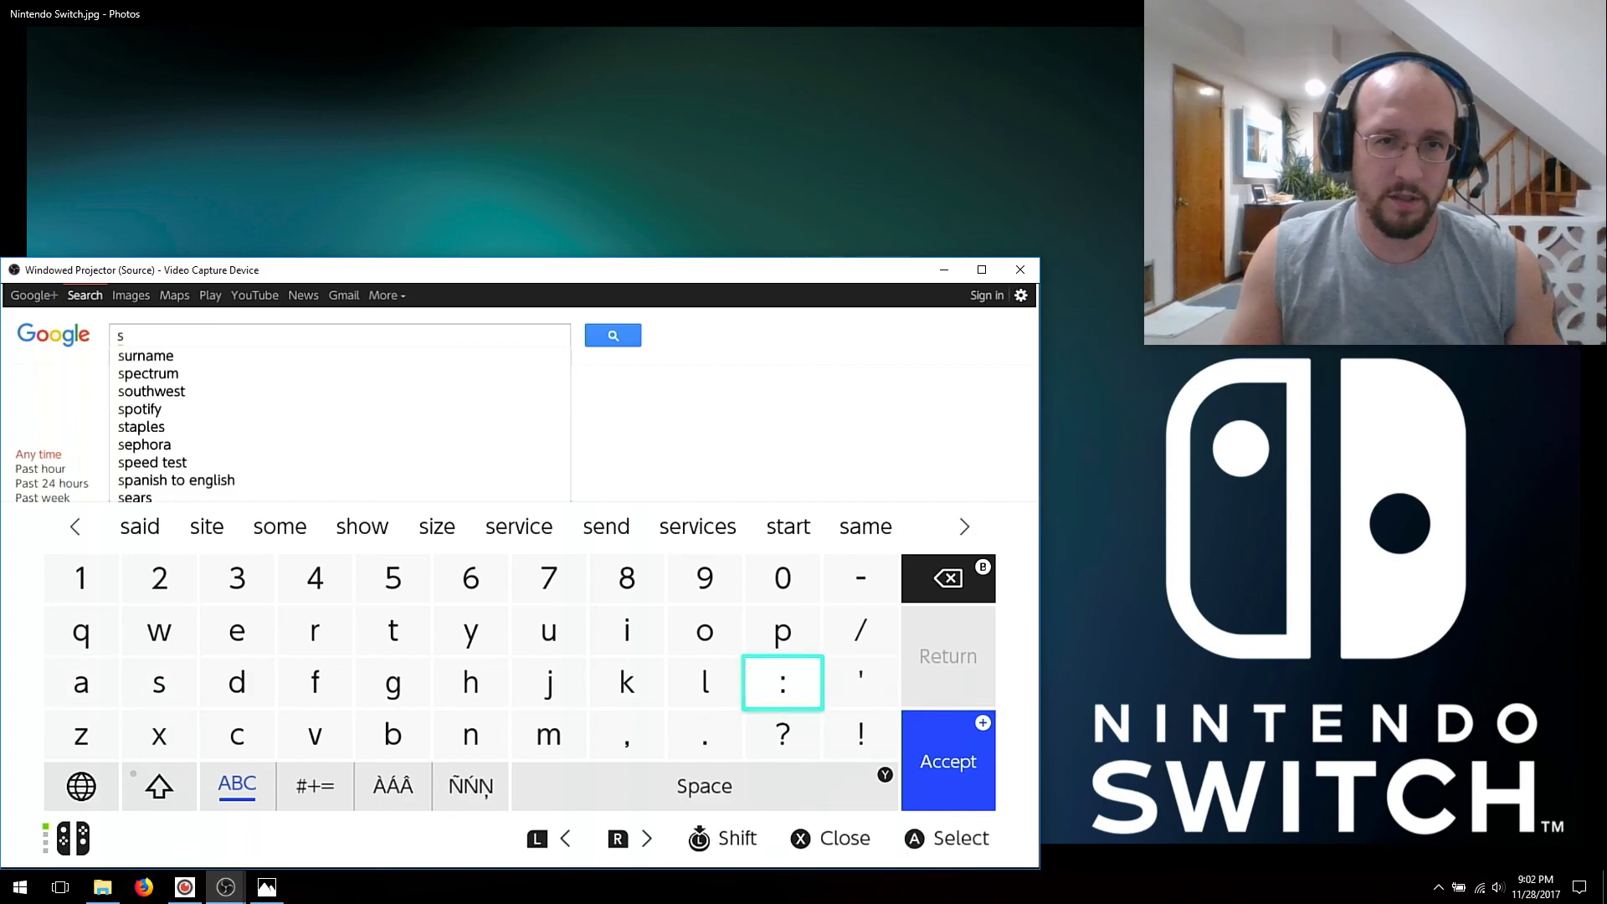
{"action": "key", "text": "Up"}
{"action": "type", "text": "p"}
{"action": "key", "text": "Left"}
{"action": "key", "text": "Left"}
{"action": "key", "text": "Left"}
{"action": "key", "text": "Left"}
{"action": "key", "text": "Left"}
{"action": "key", "text": "Left"}
{"action": "key", "text": "Left"}
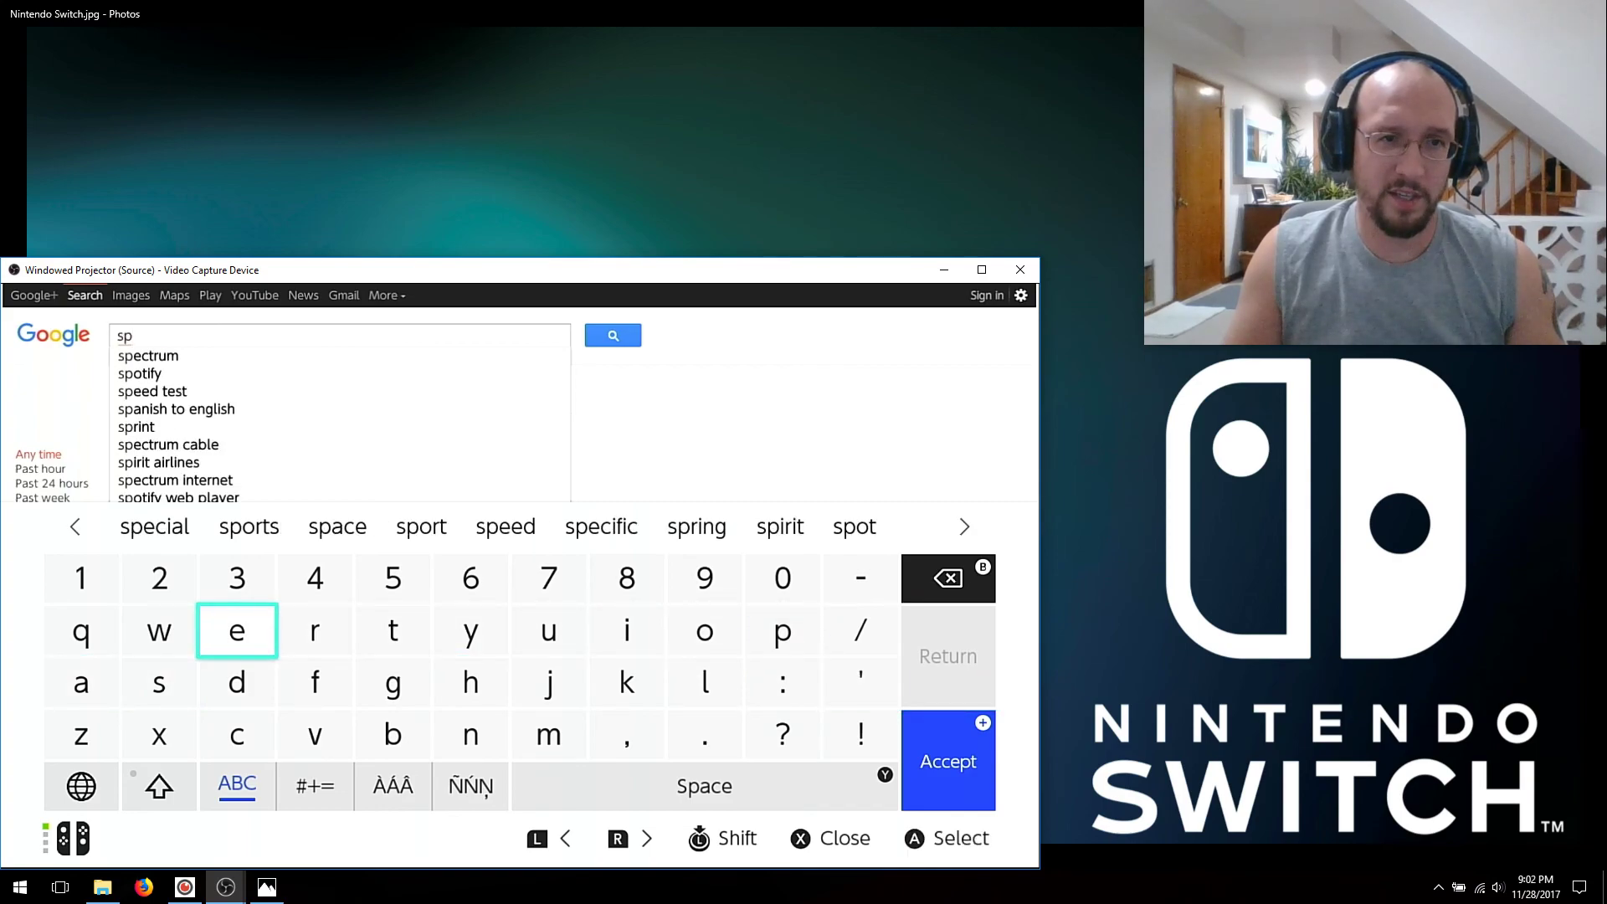
{"action": "type", "text": "ee"}
{"action": "key", "text": "Down"}
{"action": "type", "text": "d"}
Extend the search query to "speedtest" with the on-screen keyboard
{"action": "key", "text": "Right"}
{"action": "key", "text": "Right"}
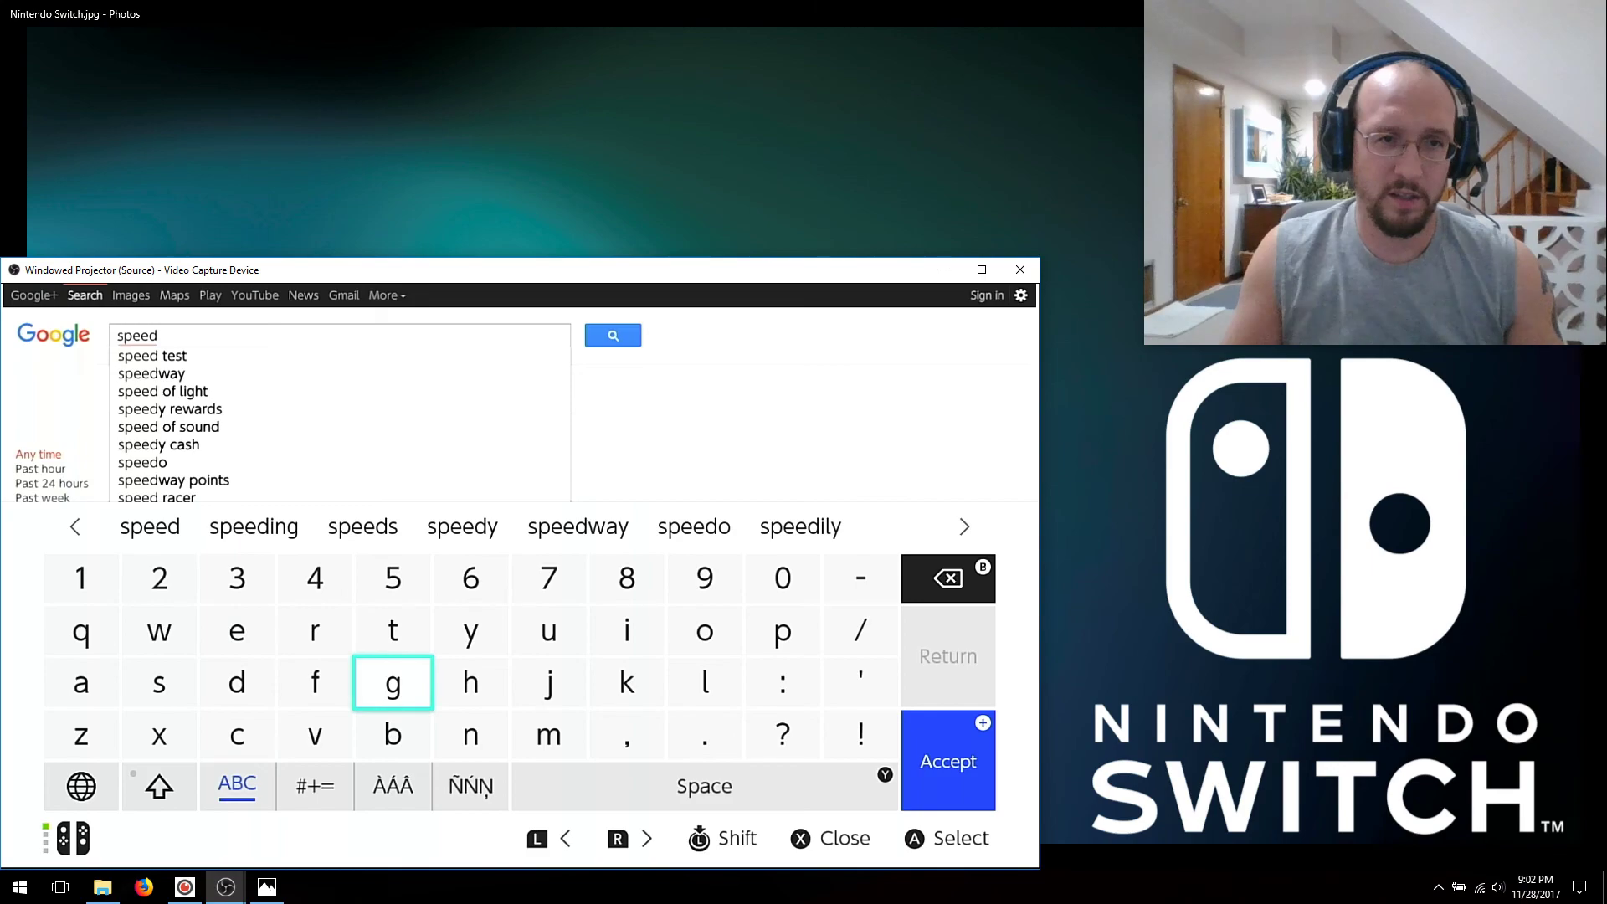
{"action": "key", "text": "Up"}
{"action": "type", "text": "t"}
{"action": "key", "text": "Up"}
{"action": "key", "text": "Left"}
{"action": "key", "text": "Left"}
{"action": "key", "text": "Down"}
{"action": "type", "text": "e"}
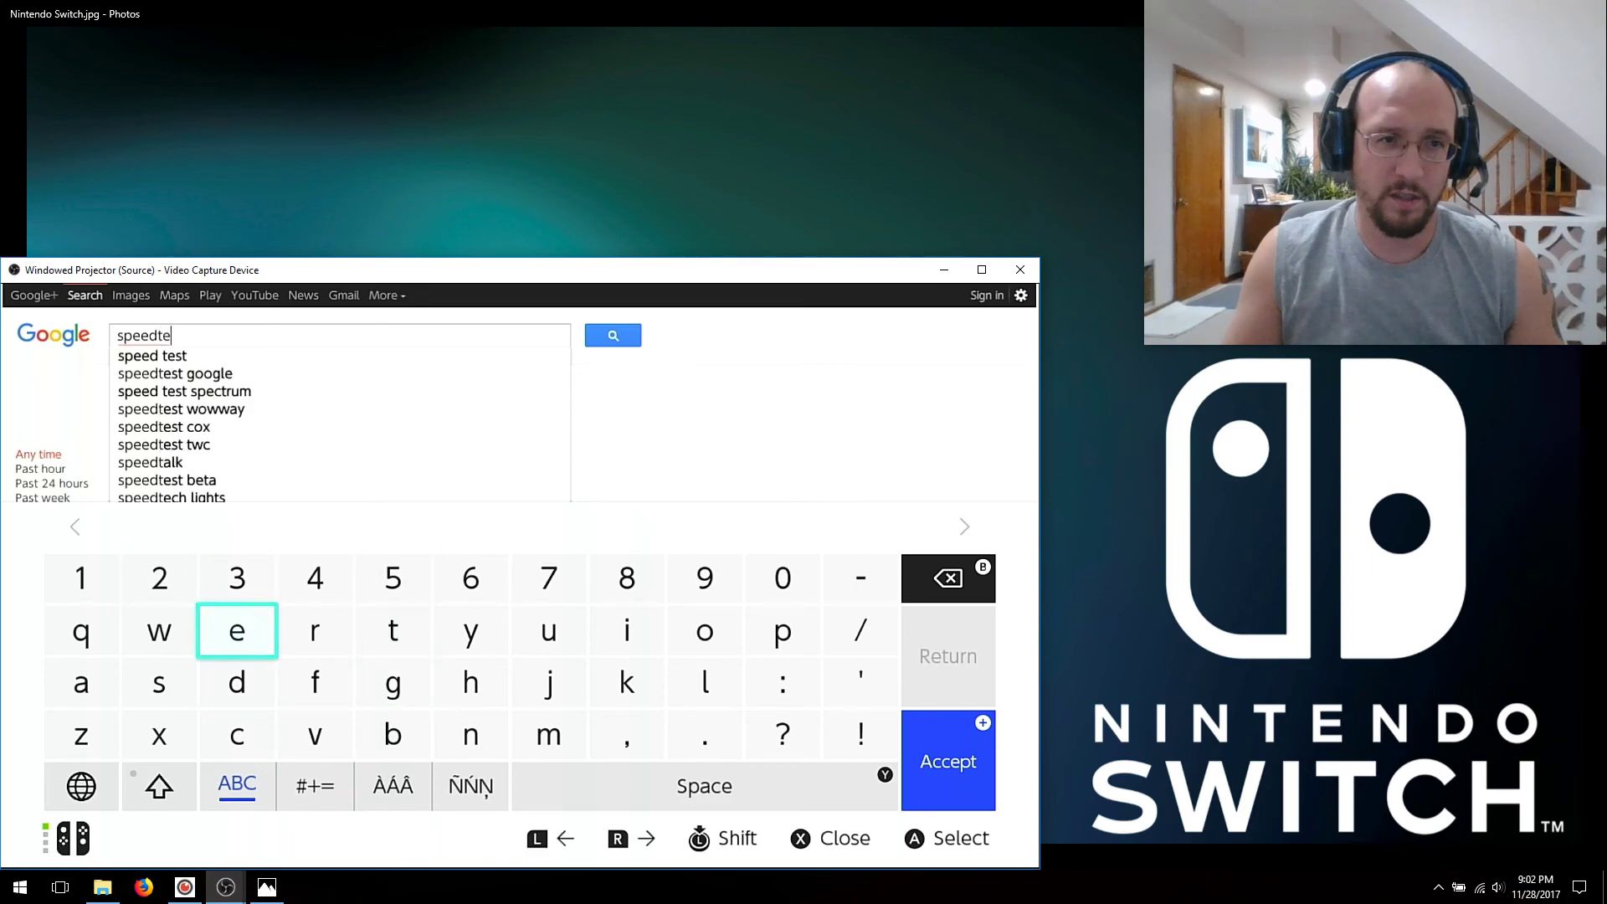
{"action": "key", "text": "Down"}
{"action": "key", "text": "Left"}
{"action": "type", "text": "s"}
{"action": "key", "text": "Right"}
{"action": "key", "text": "Right"}
{"action": "key", "text": "Right"}
{"action": "key", "text": "Up"}
{"action": "type", "text": "t"}
Complete the query as "speedtest.net" and run the Google search
{"action": "key", "text": "Down"}
{"action": "key", "text": "Down"}
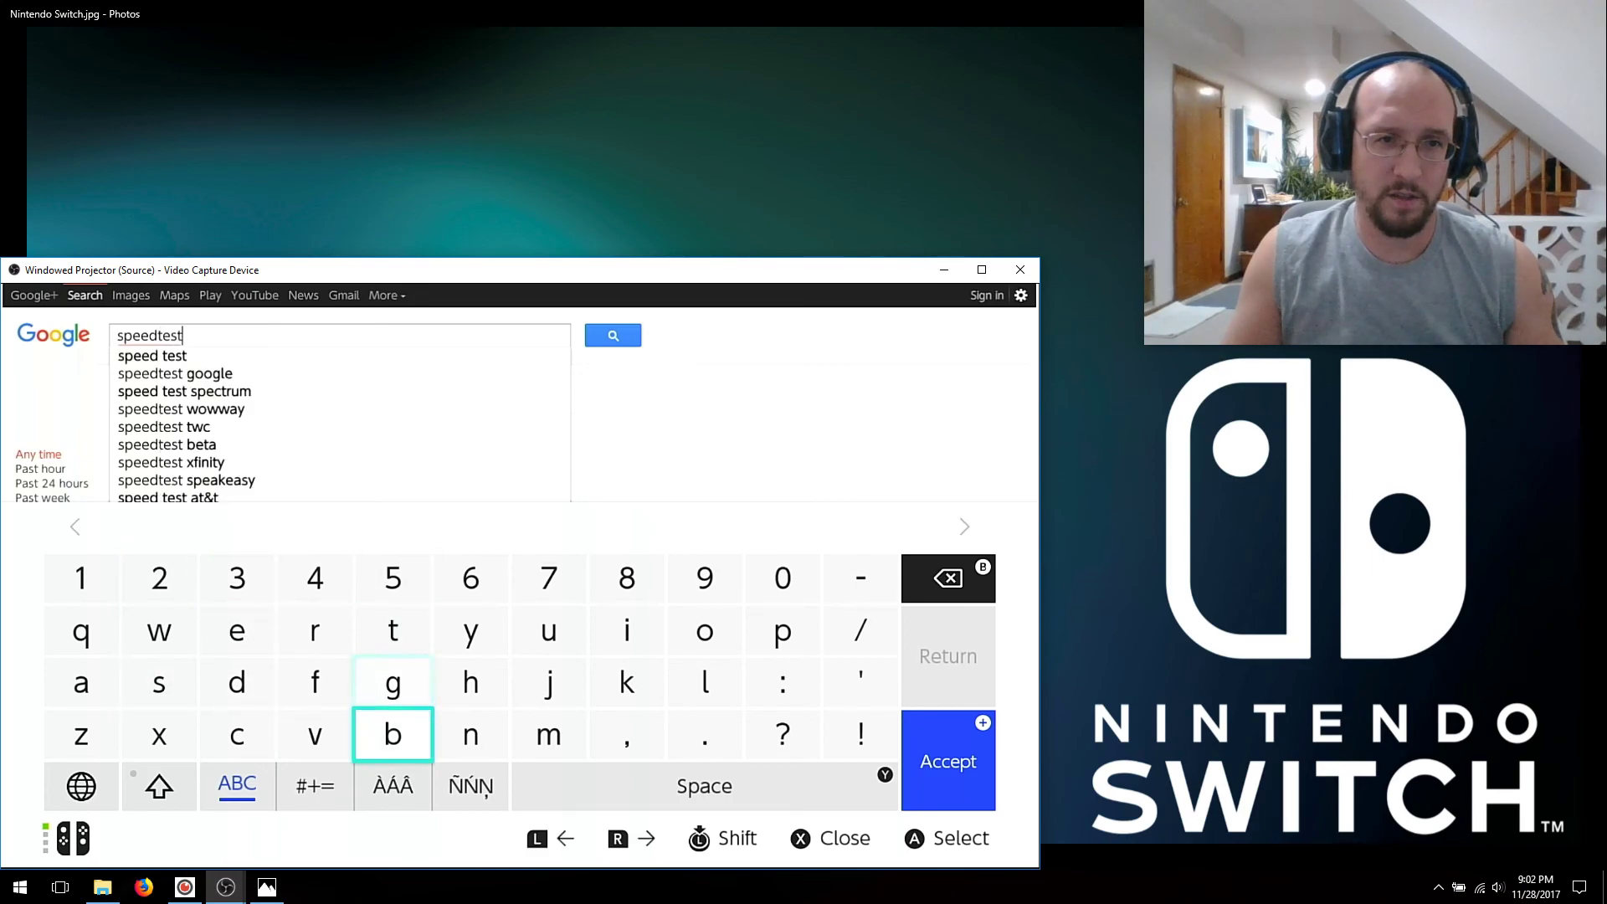
{"action": "key", "text": "Right"}
{"action": "key", "text": "Right"}
{"action": "key", "text": "Right"}
{"action": "key", "text": "Right"}
{"action": "type", "text": "."}
{"action": "key", "text": "Left"}
{"action": "key", "text": "Left"}
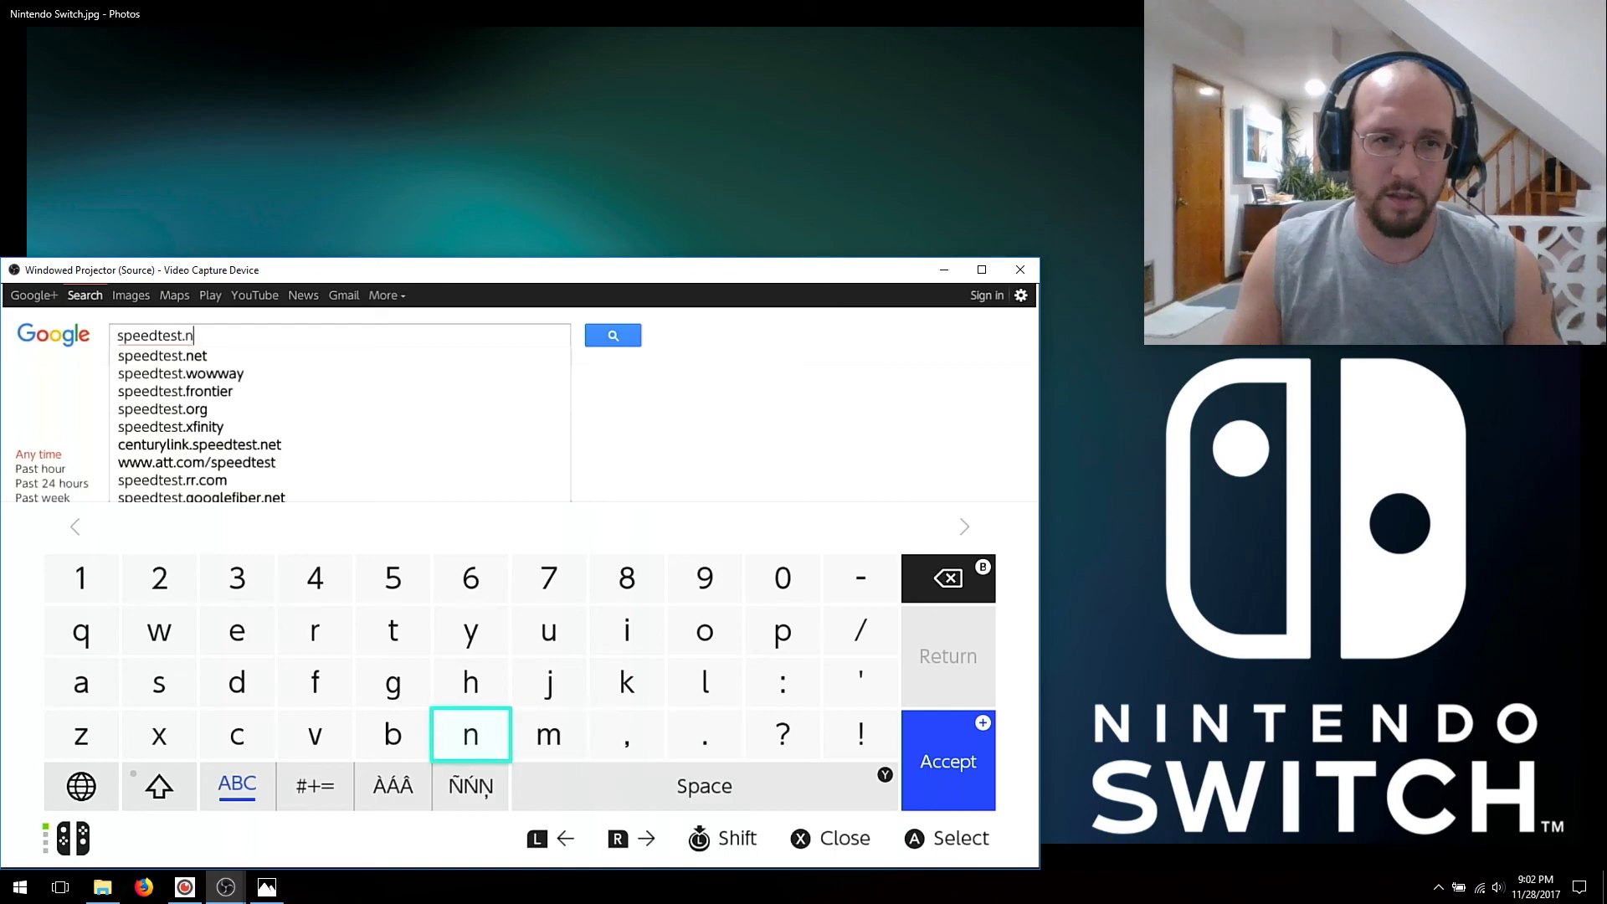
{"action": "type", "text": "n"}
{"action": "key", "text": "Up"}
{"action": "key", "text": "Up"}
{"action": "key", "text": "Left"}
{"action": "key", "text": "Left"}
{"action": "key", "text": "Left"}
{"action": "type", "text": "e"}
{"action": "key", "text": "Right"}
{"action": "key", "text": "Right"}
{"action": "type", "text": "t"}
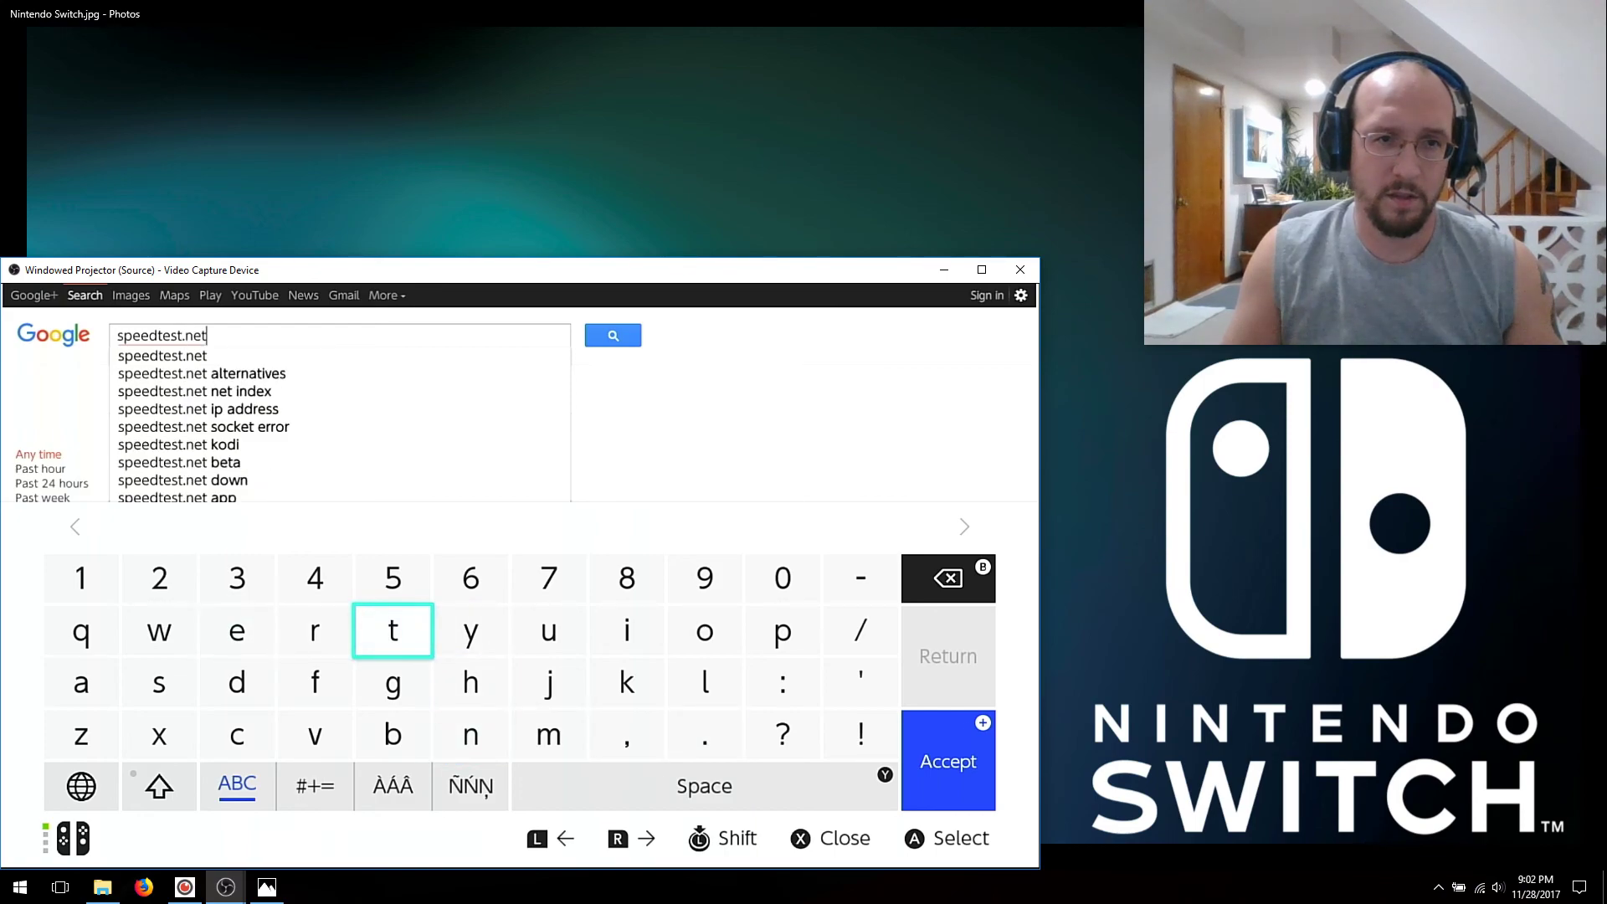
{"action": "key", "text": "Return"}
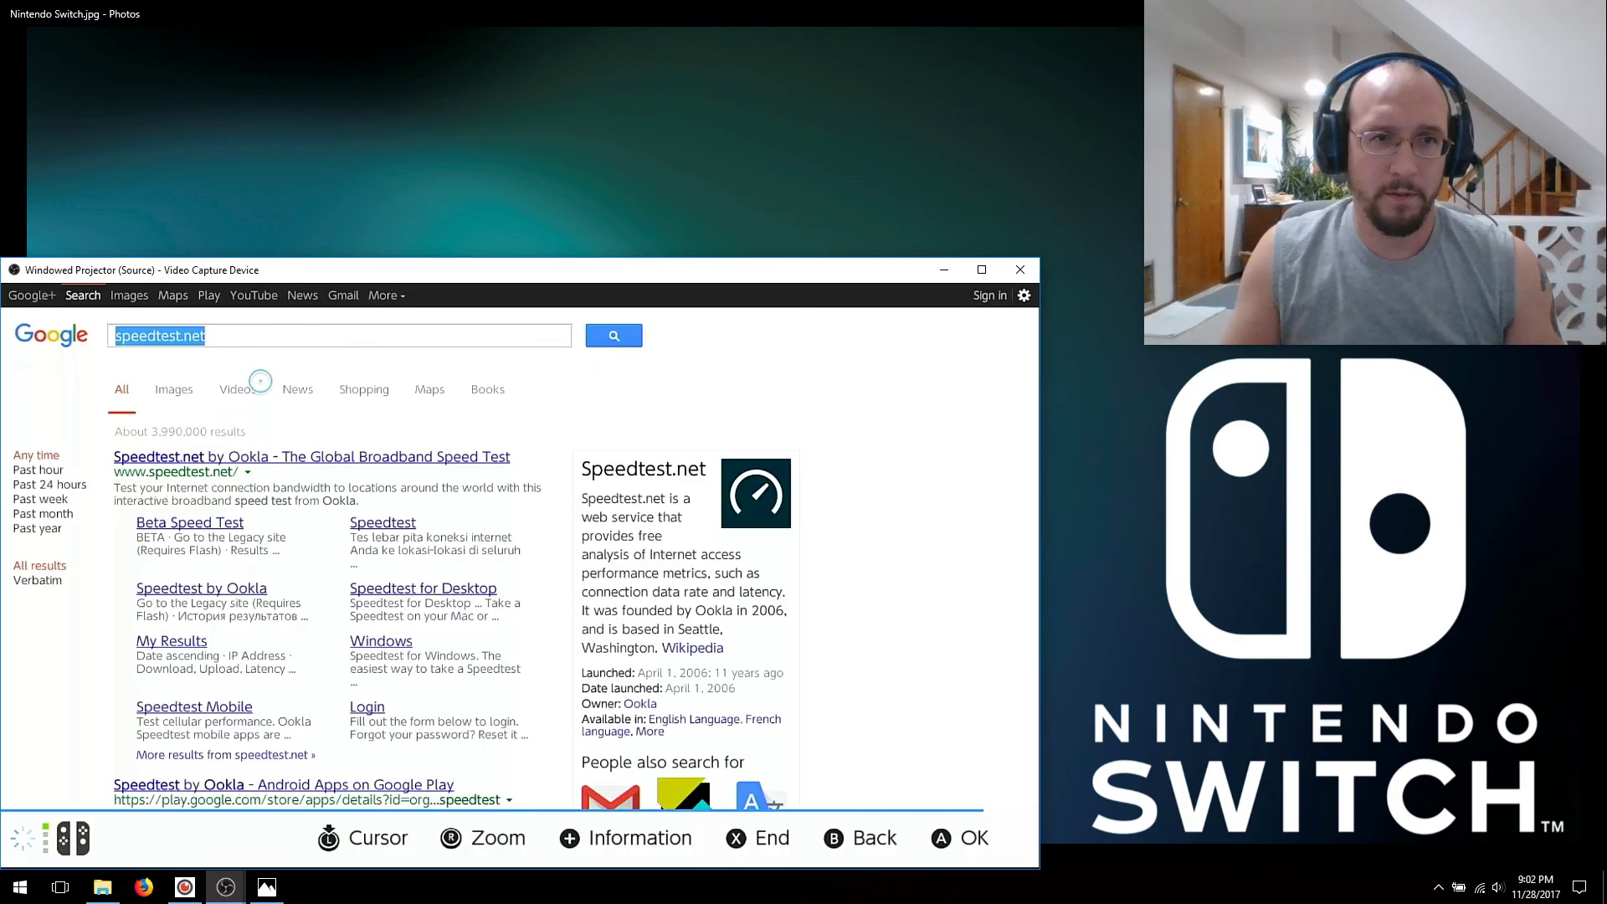
Open the Speedtest.net by Ookla result and dismiss the call-Congress pop-up to view the speed test gauge
{"action": "left_click", "coordinate": [259, 457]}
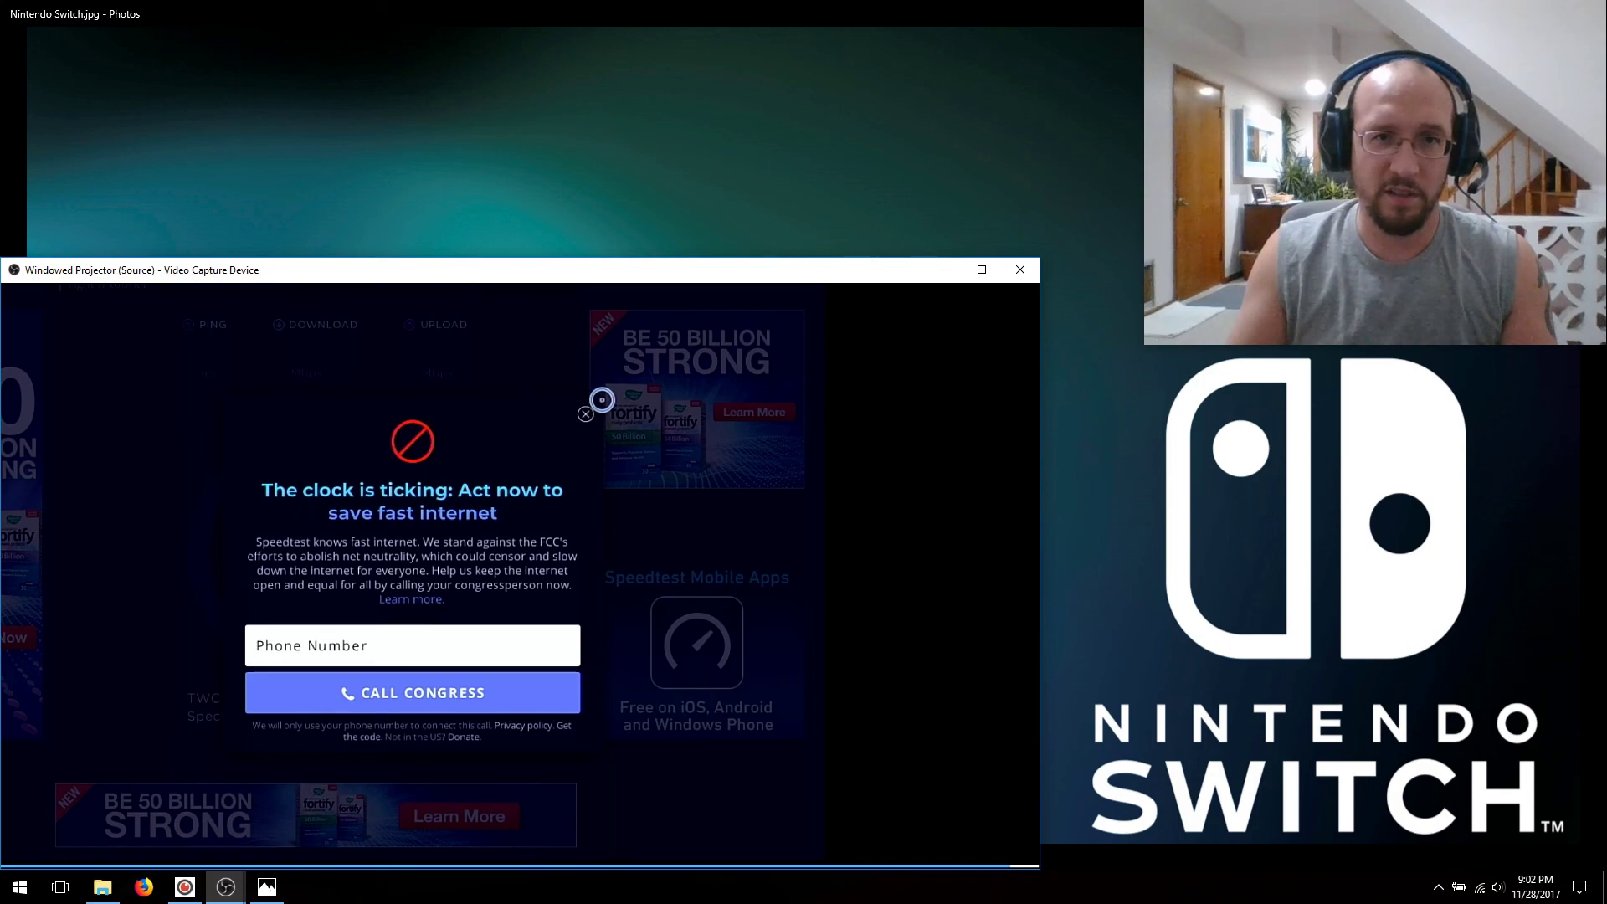
{"action": "left_click", "coordinate": [585, 416]}
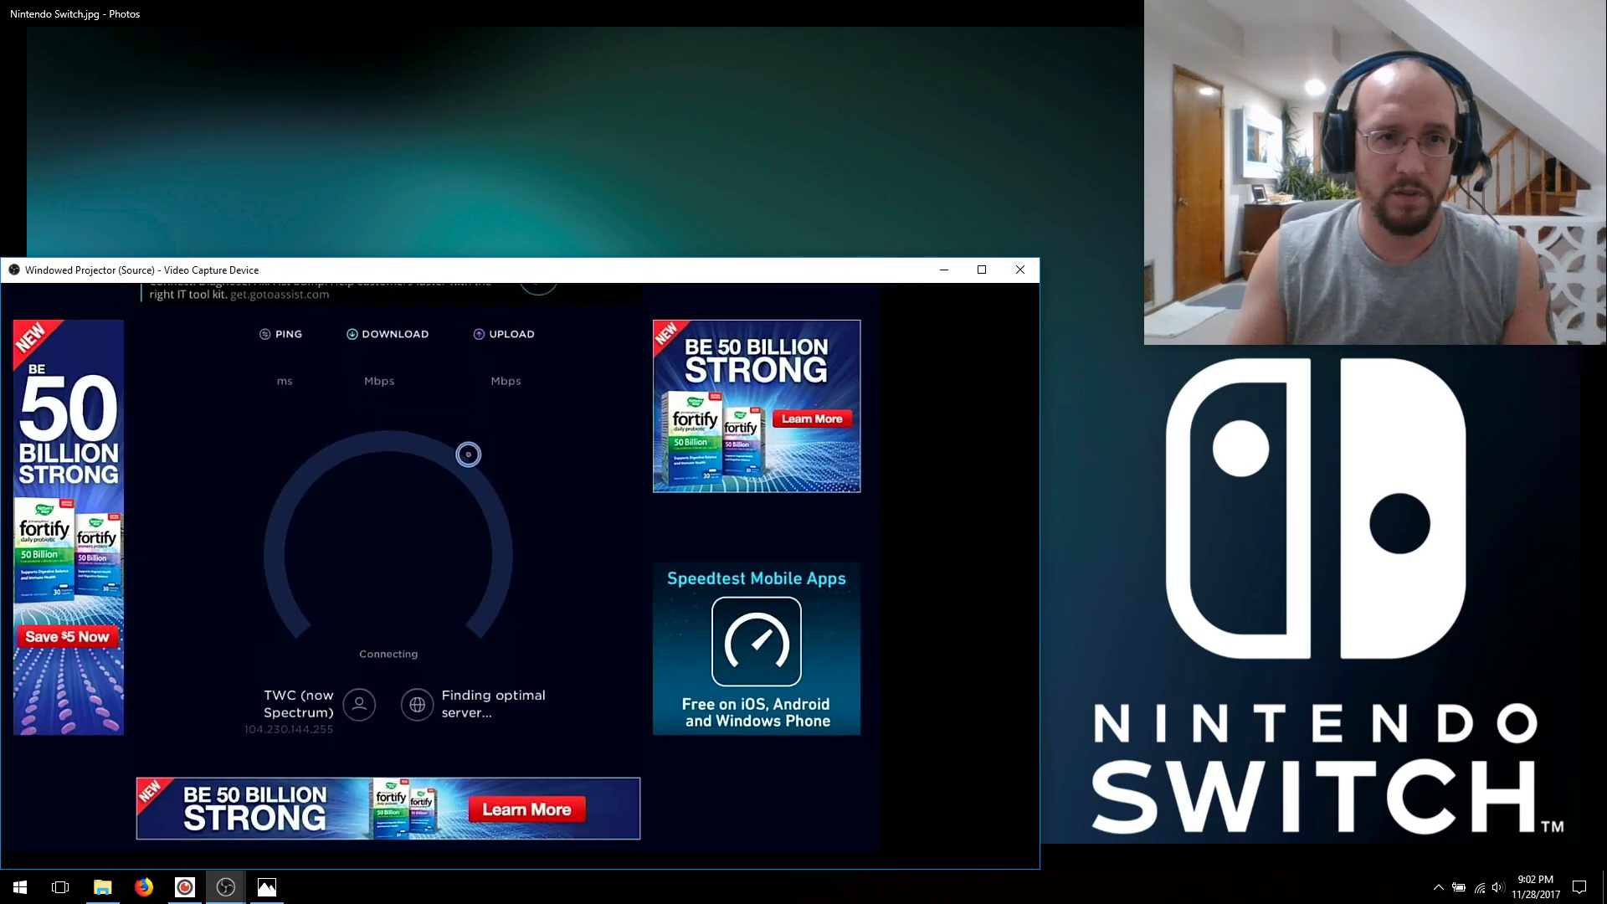
{"action": "scroll", "coordinate": [455, 286], "scroll_direction": "up", "scroll_amount": 2}
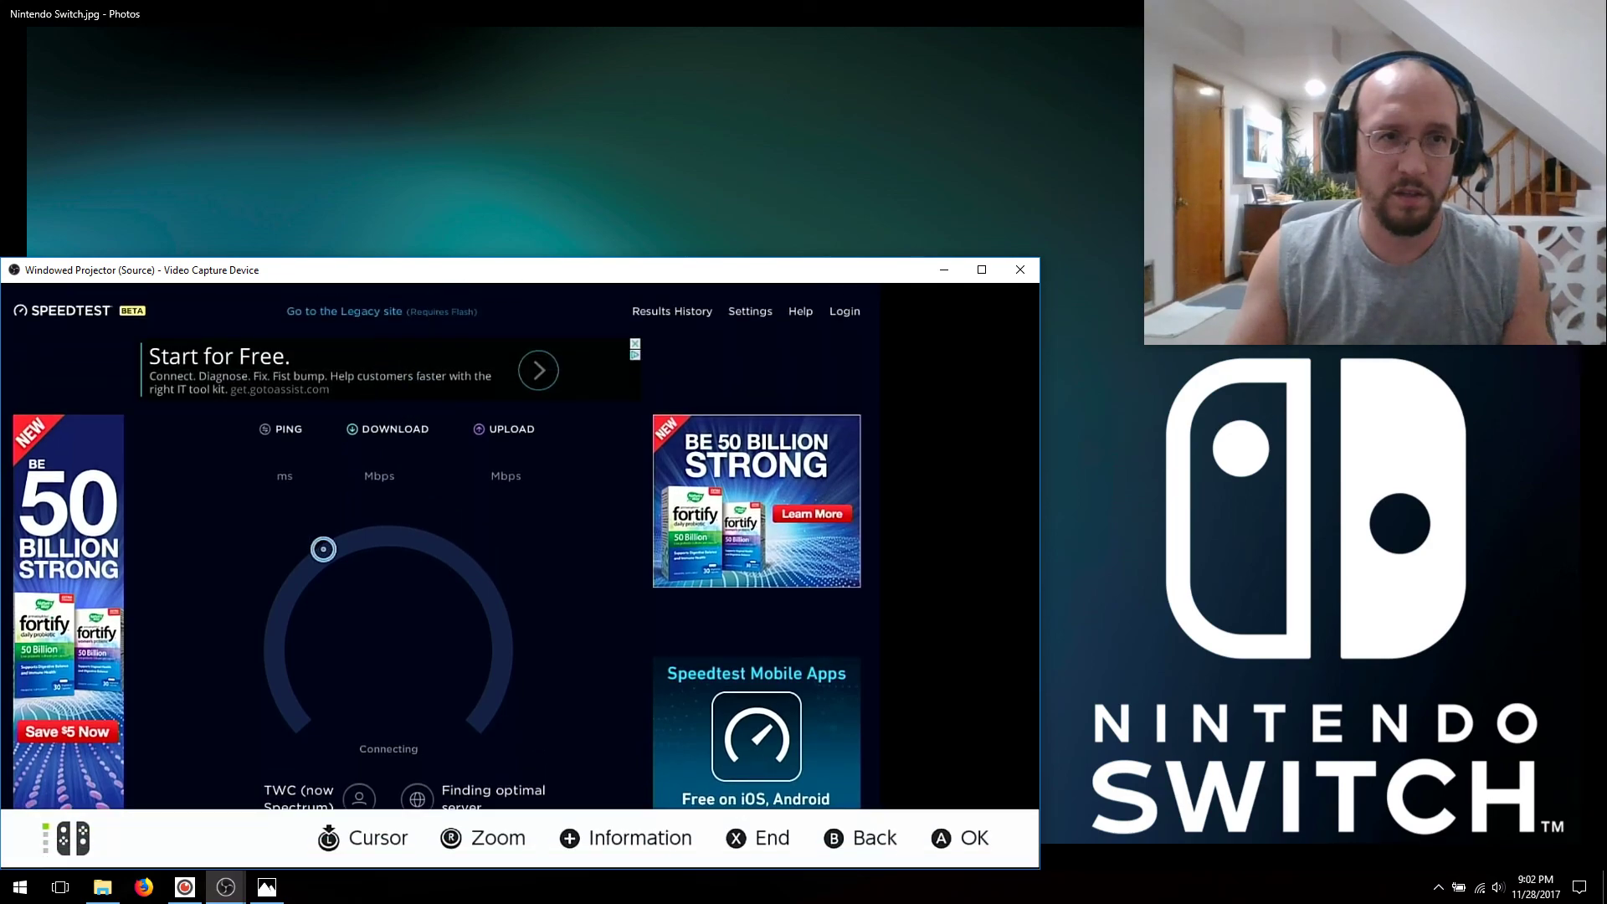
{"action": "scroll", "coordinate": [330, 586], "scroll_direction": "down", "scroll_amount": 2}
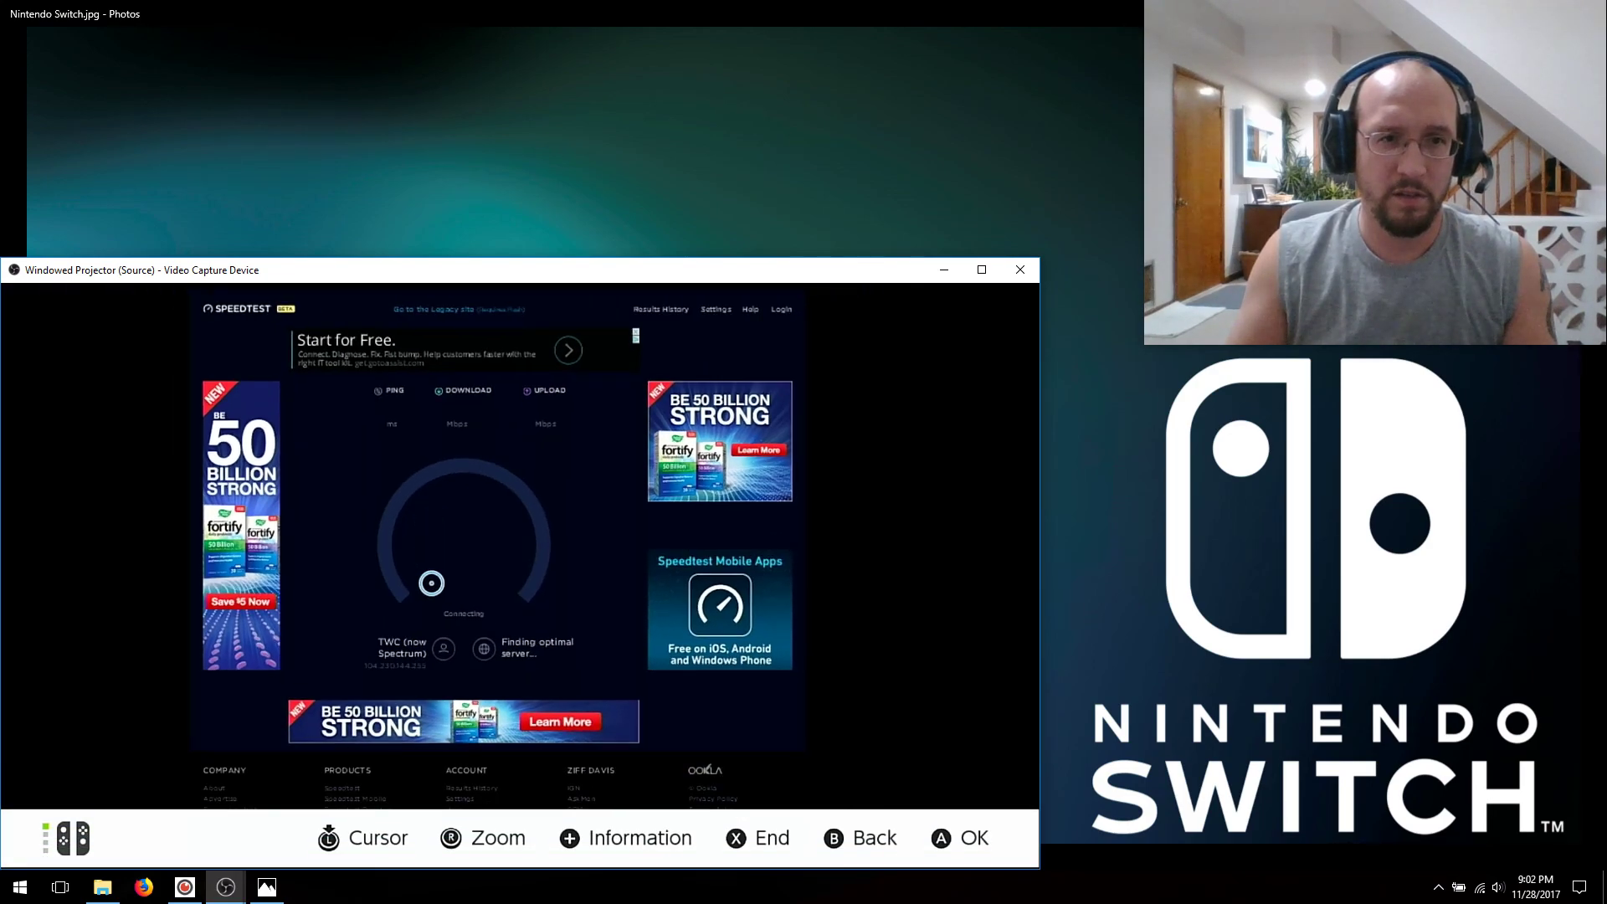
{"action": "scroll", "coordinate": [457, 807], "scroll_direction": "down", "scroll_amount": 2}
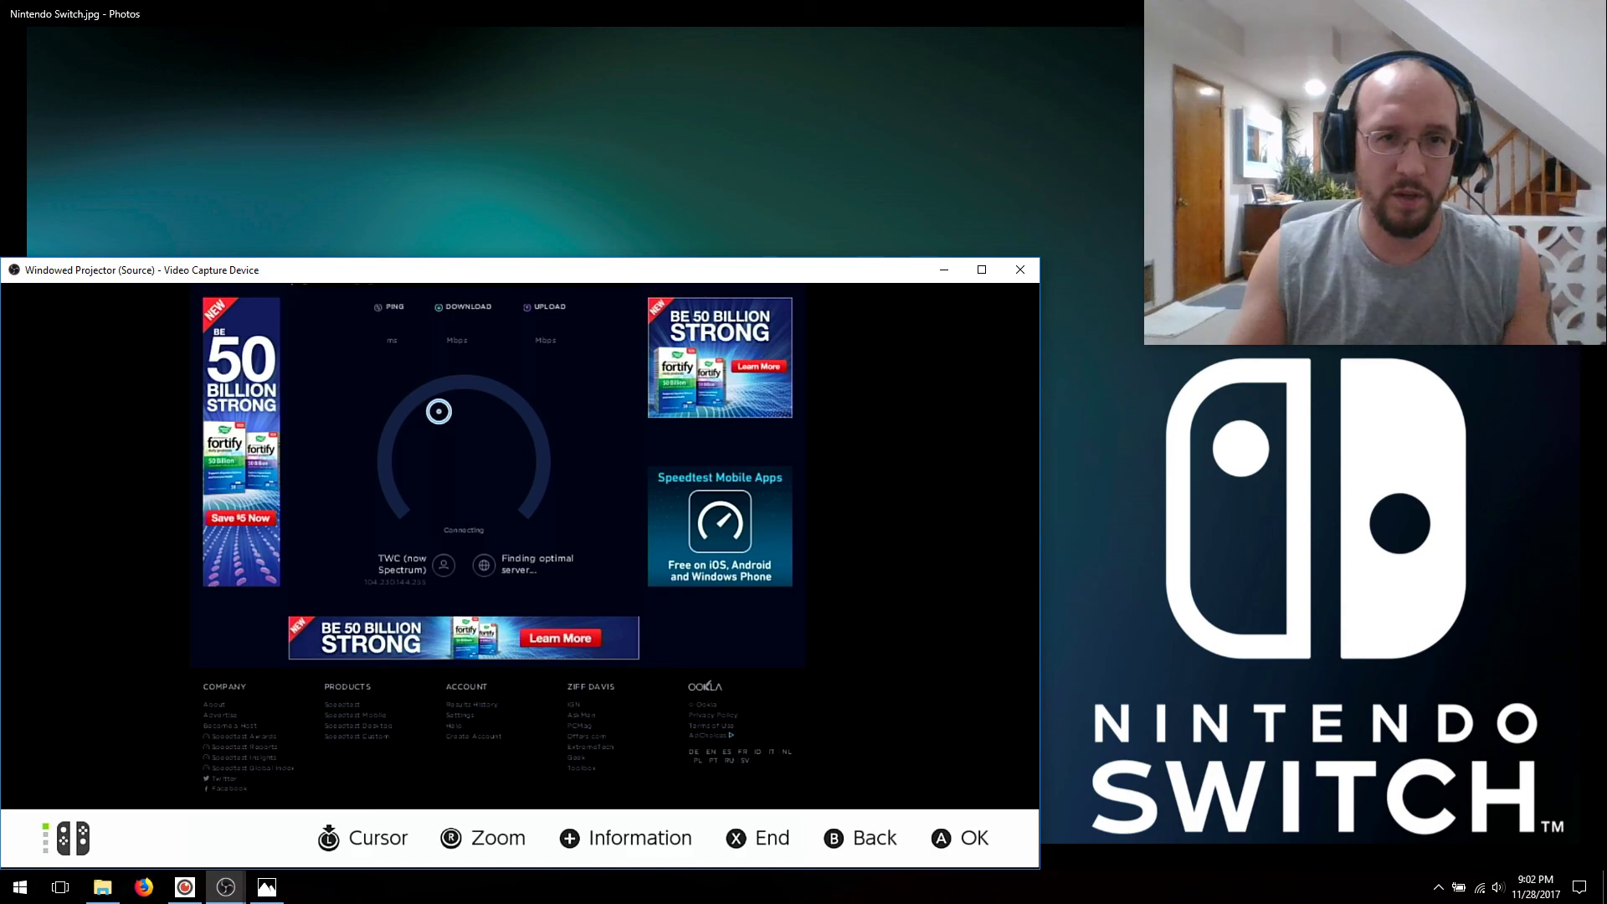
{"action": "scroll", "coordinate": [438, 411], "scroll_direction": "up", "scroll_amount": 3}
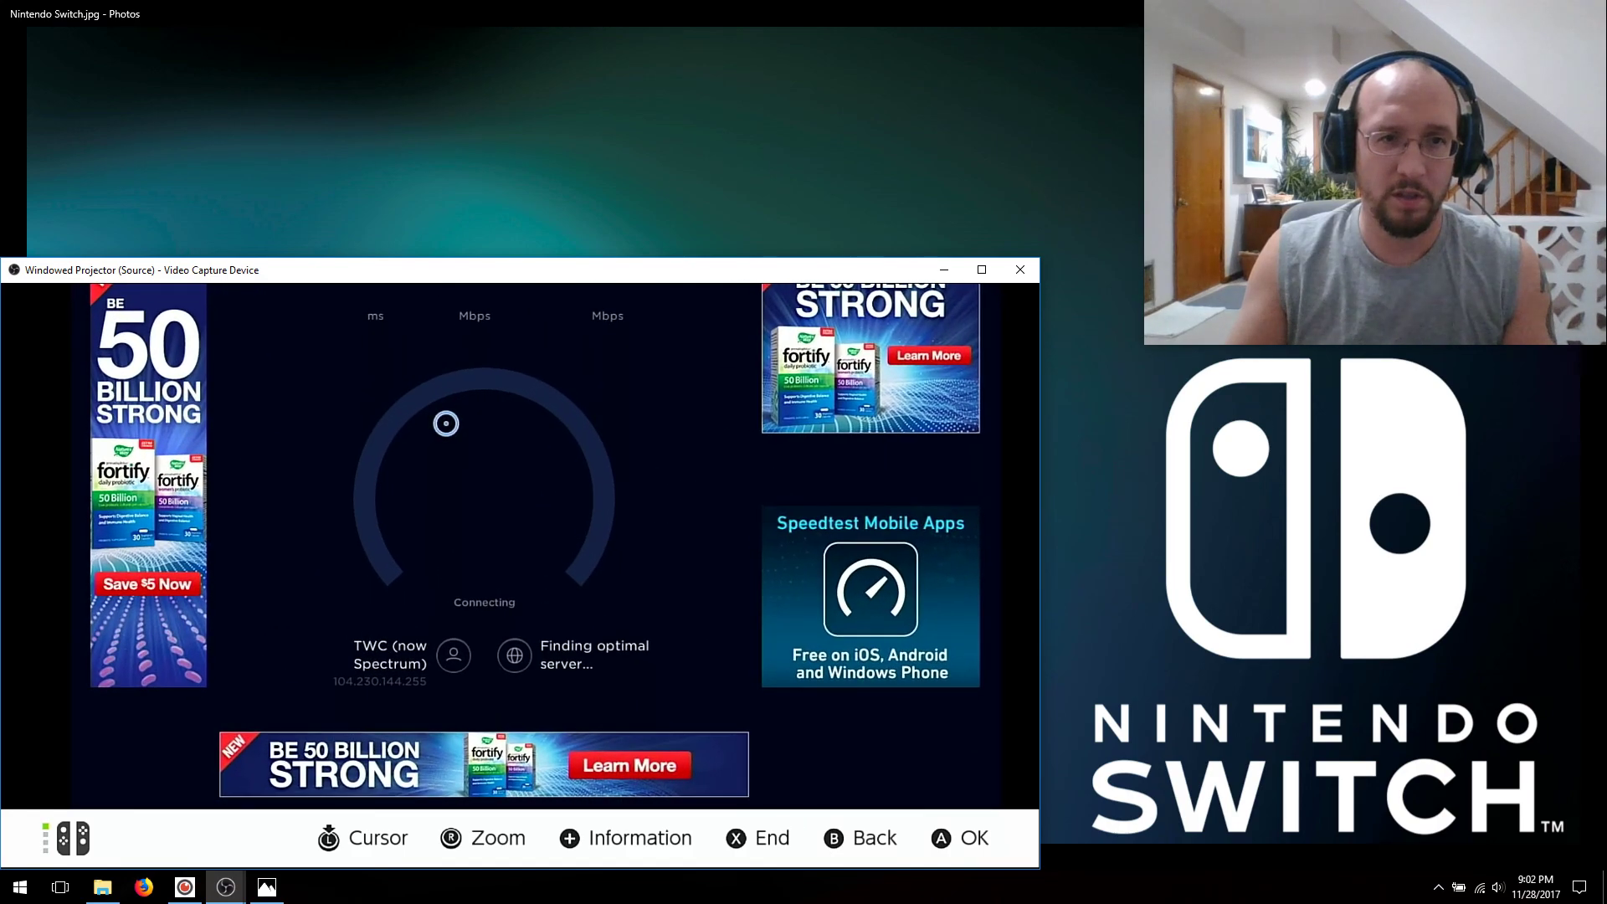
{"action": "scroll", "coordinate": [449, 394], "scroll_direction": "up", "scroll_amount": 3}
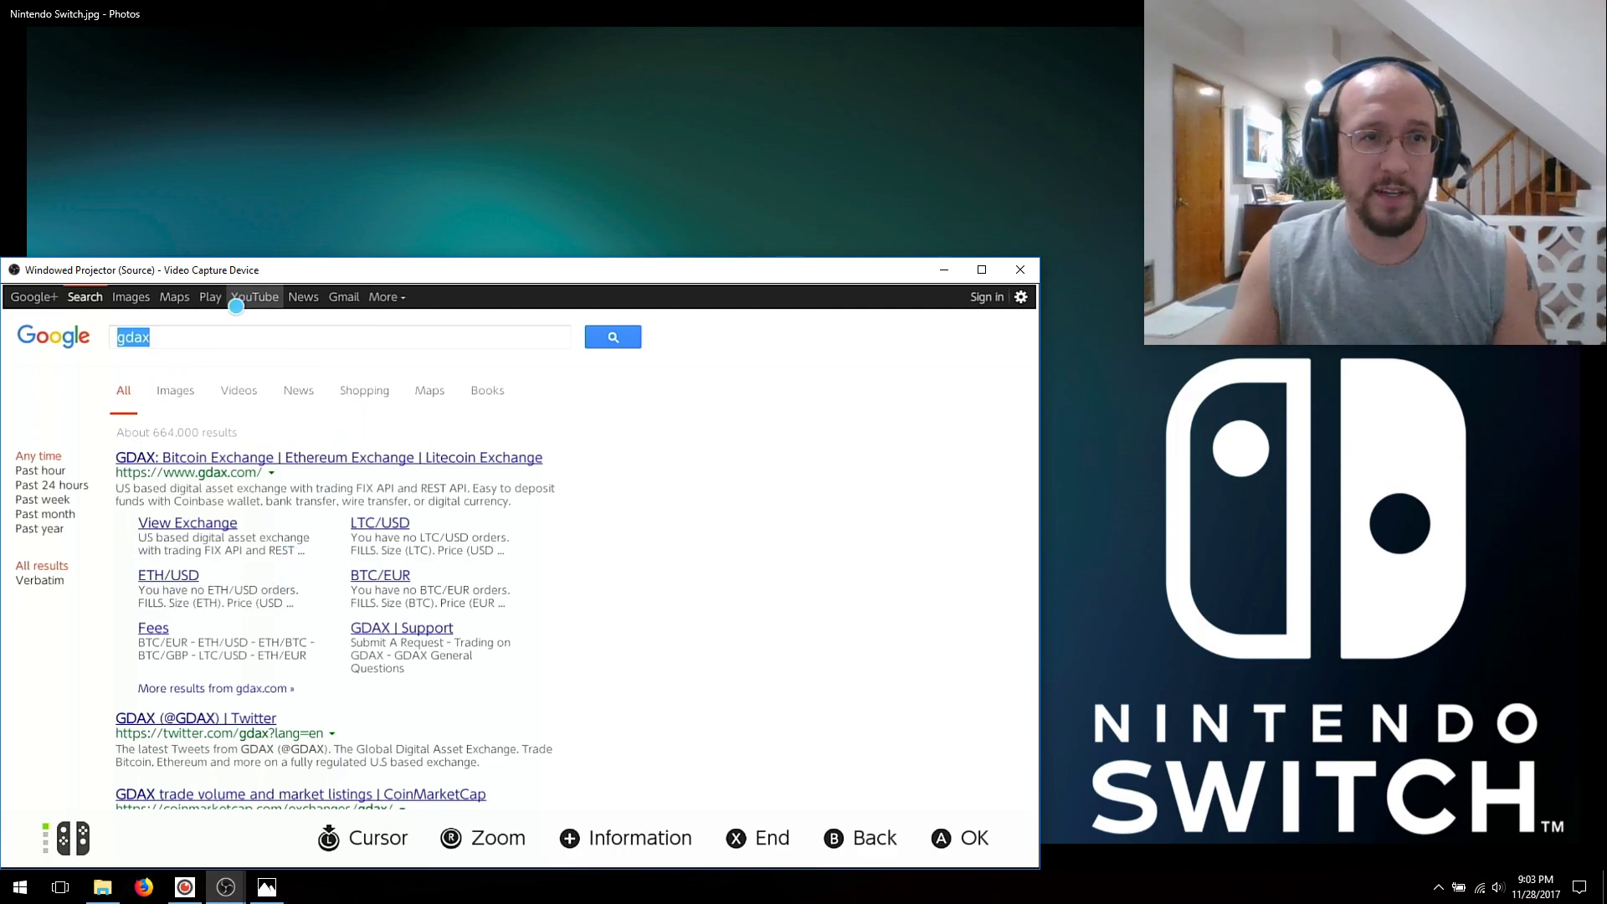
Open the Google search box for editing and remove the query "gdax"
{"action": "left_click", "coordinate": [232, 339]}
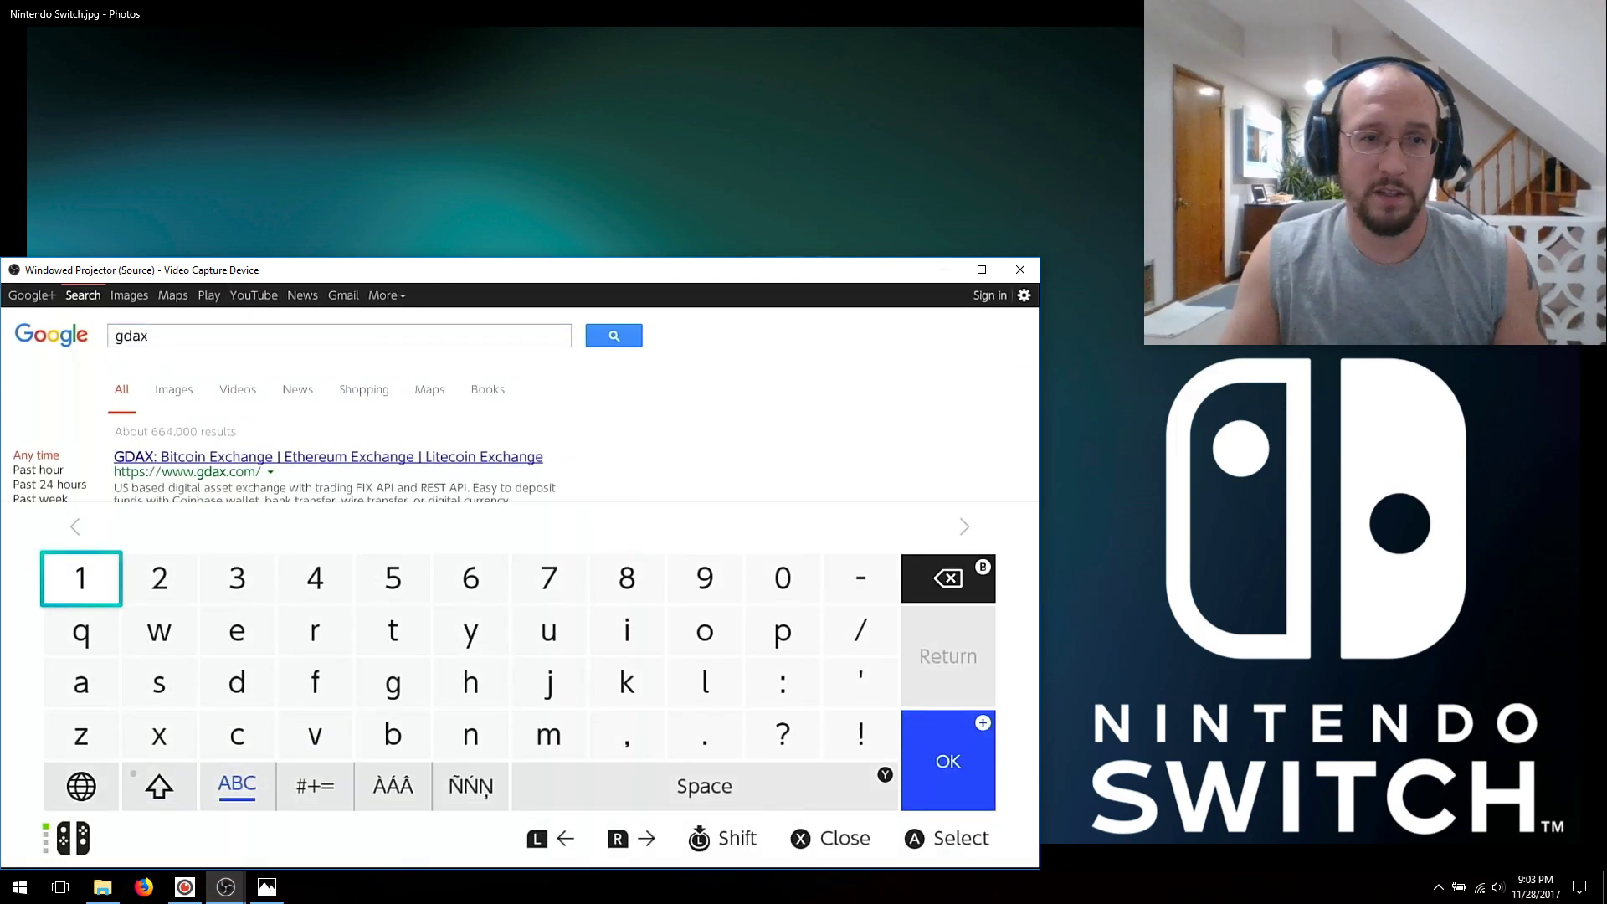
{"action": "key", "text": "BackSpace"}
{"action": "key", "text": "BackSpace"}
{"action": "key", "text": "BackSpace"}
{"action": "key", "text": "BackSpace"}
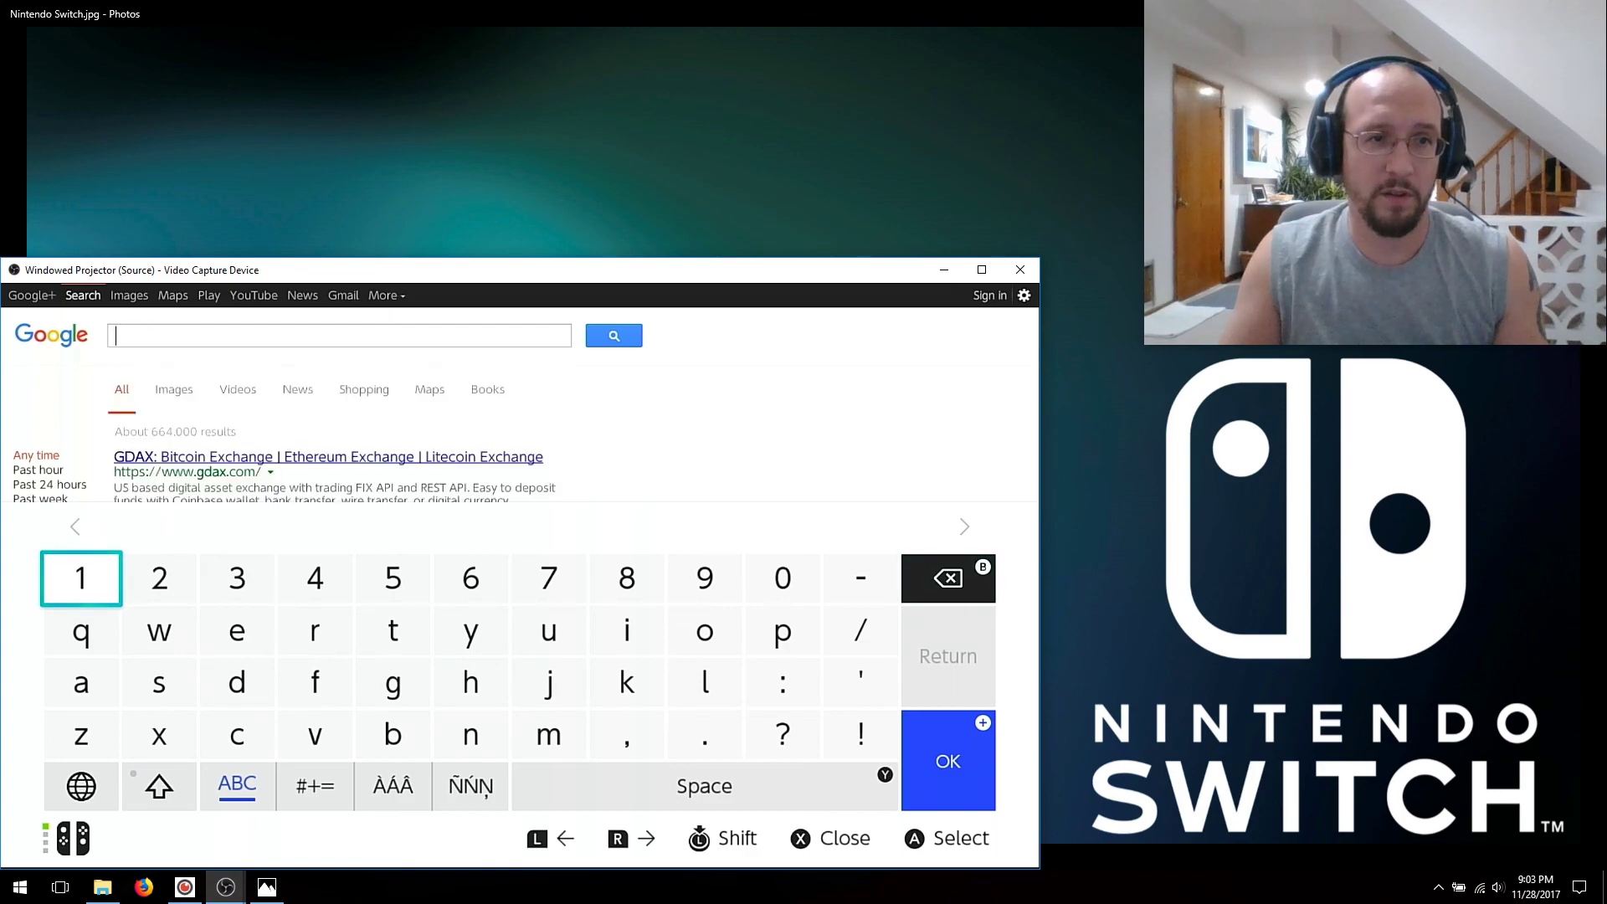
Enter "you" in the emptied Google search box with the on-screen keyboard
{"action": "key", "text": "Down"}
{"action": "key", "text": "Down"}
{"action": "key", "text": "Right"}
{"action": "key", "text": "Right"}
{"action": "key", "text": "Right"}
{"action": "key", "text": "Right"}
{"action": "key", "text": "Right"}
{"action": "key", "text": "Up"}
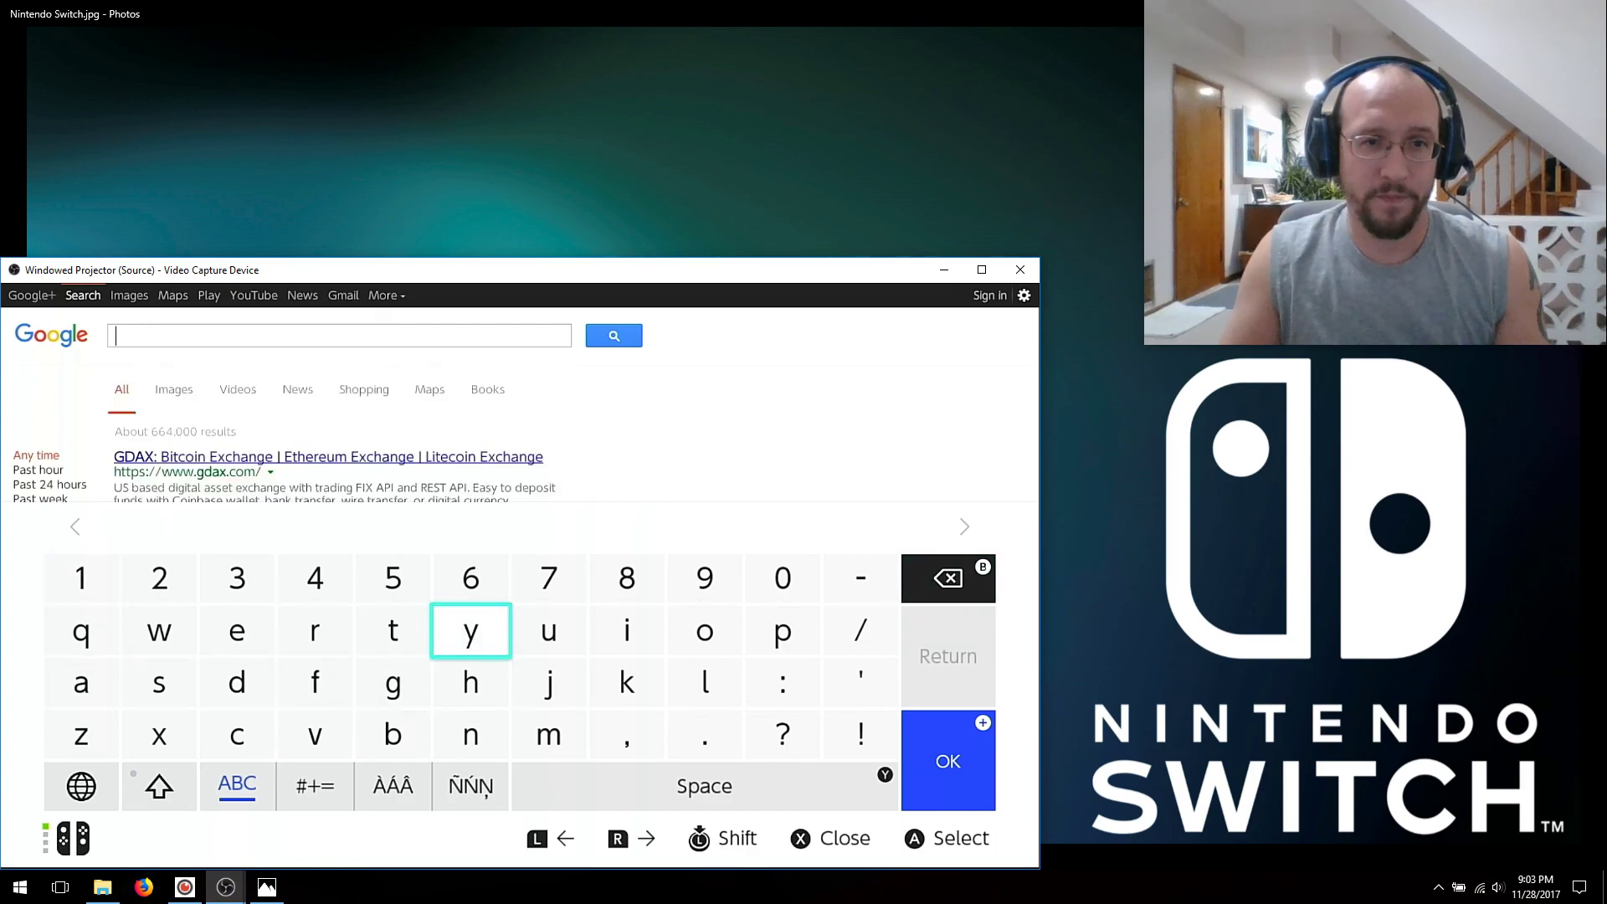
{"action": "type", "text": "y"}
{"action": "key", "text": "Right"}
{"action": "key", "text": "Right"}
{"action": "key", "text": "Right"}
{"action": "type", "text": "o"}
{"action": "key", "text": "Left"}
{"action": "key", "text": "Left"}
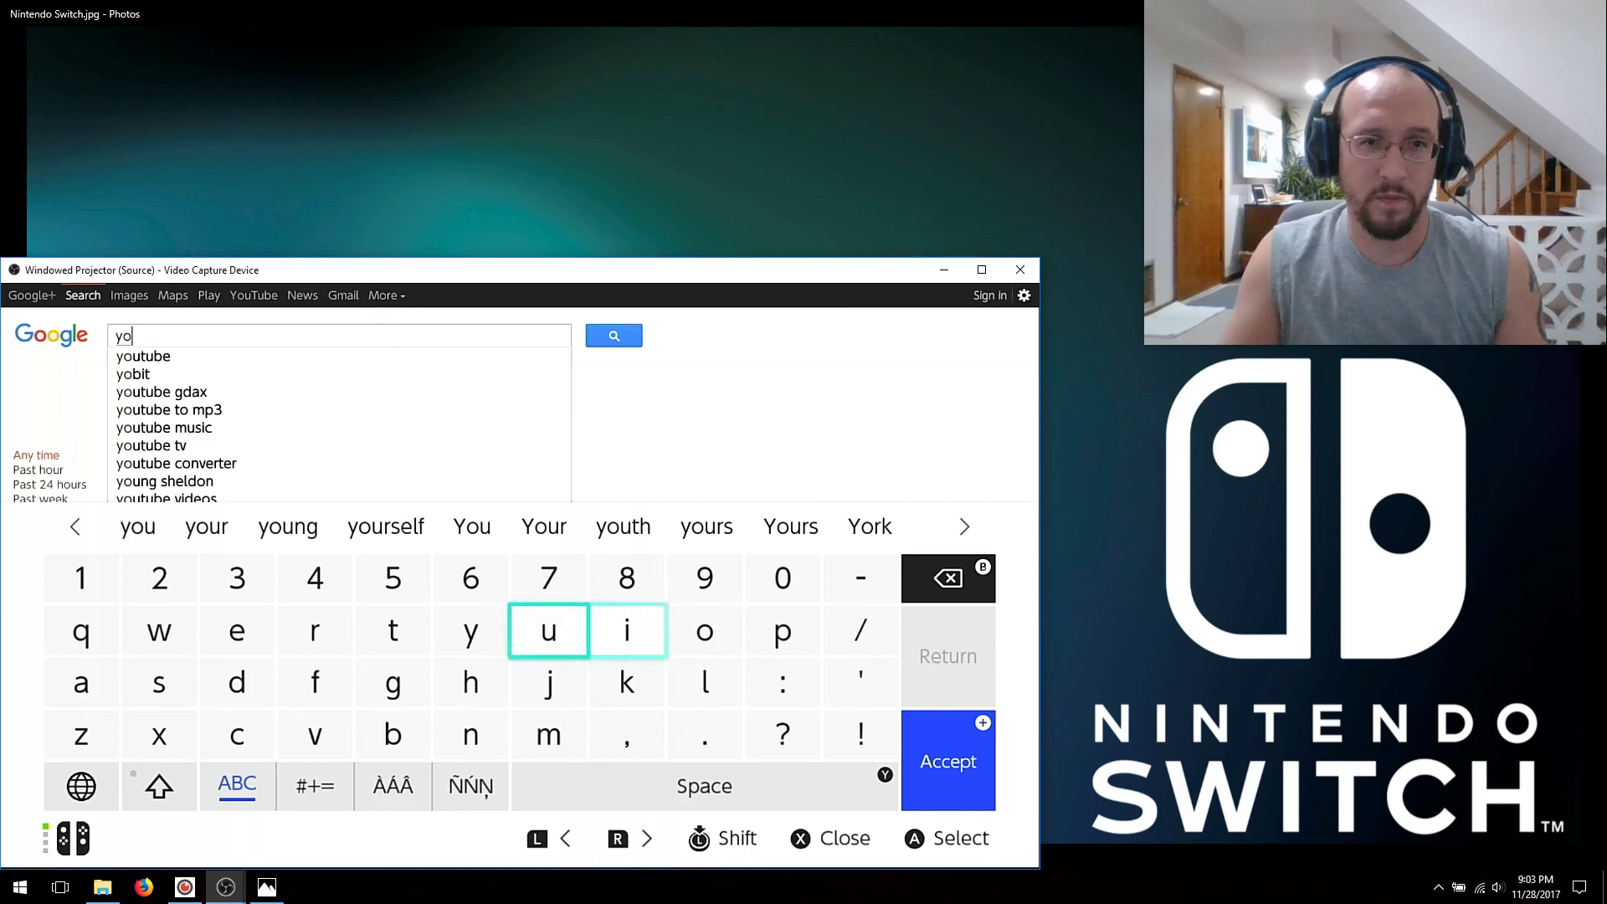
{"action": "type", "text": "u"}
Extend the search query to "youtube" with the on-screen keyboard
{"action": "key", "text": "Left"}
{"action": "key", "text": "Up"}
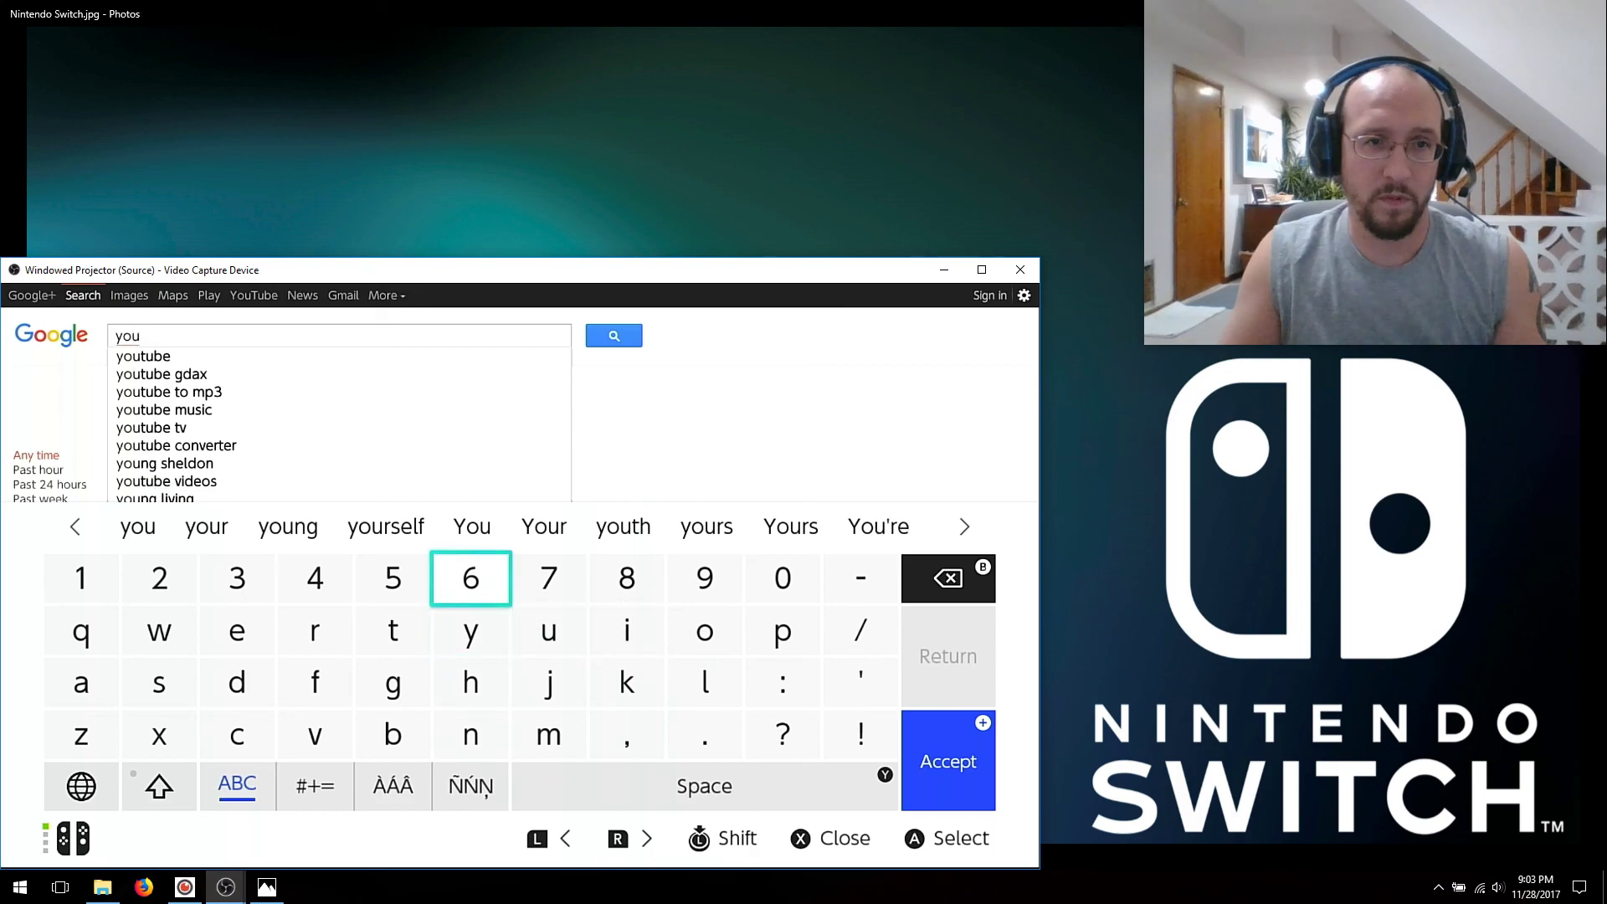
{"action": "key", "text": "Down"}
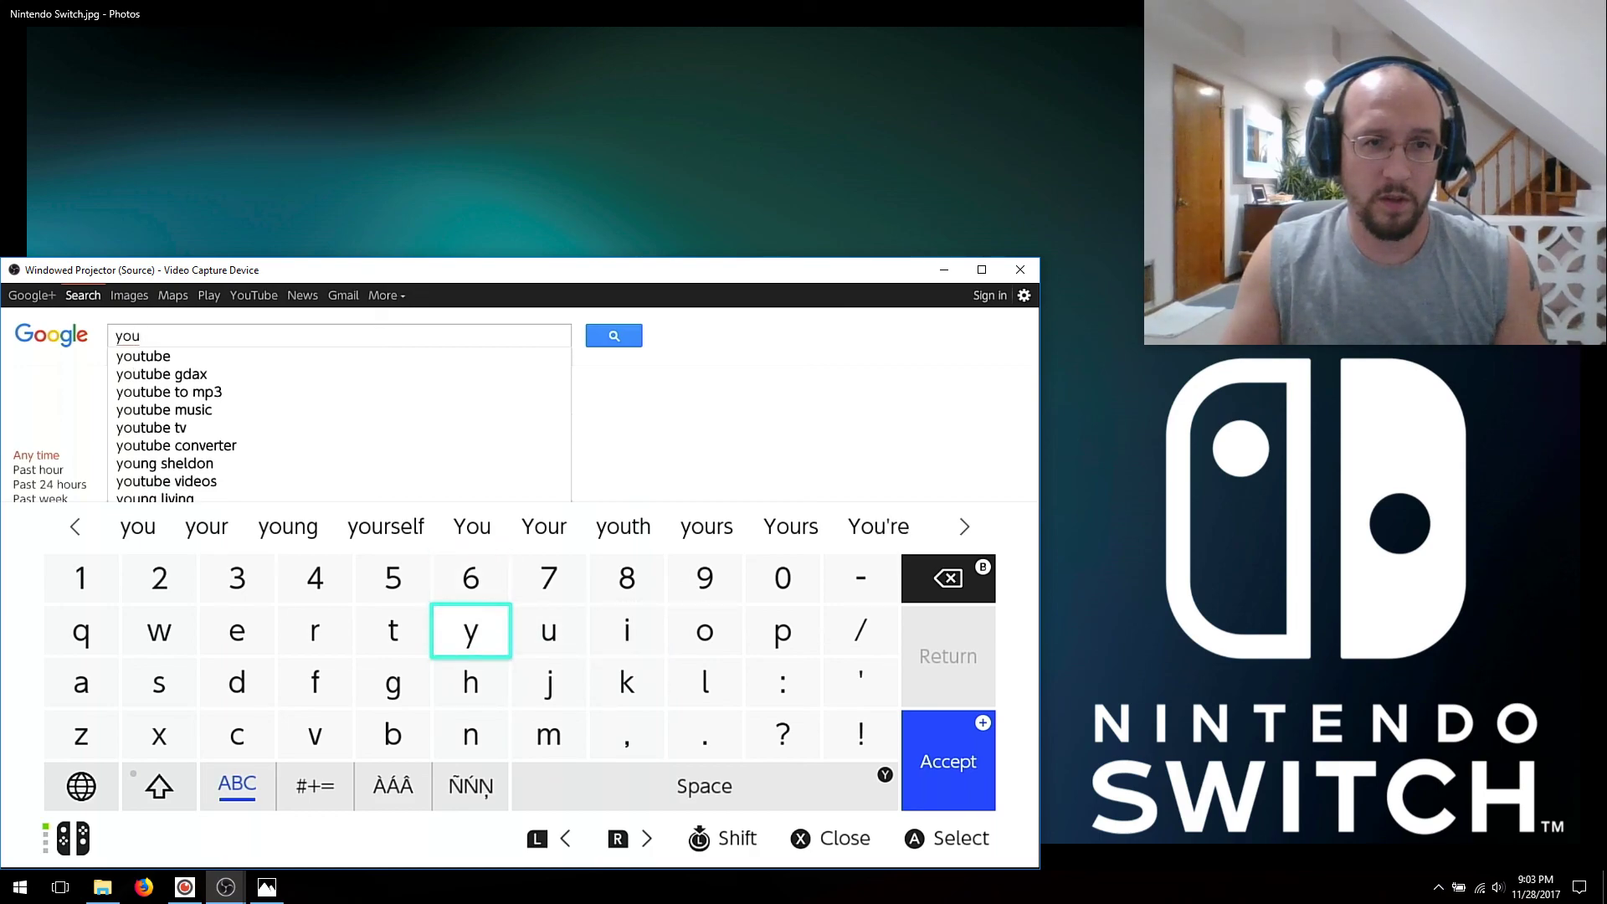
{"action": "key", "text": "Left"}
{"action": "type", "text": "t"}
{"action": "key", "text": "Right"}
{"action": "key", "text": "Right"}
{"action": "type", "text": "u"}
{"action": "key", "text": "Down"}
{"action": "key", "text": "Left"}
{"action": "key", "text": "Left"}
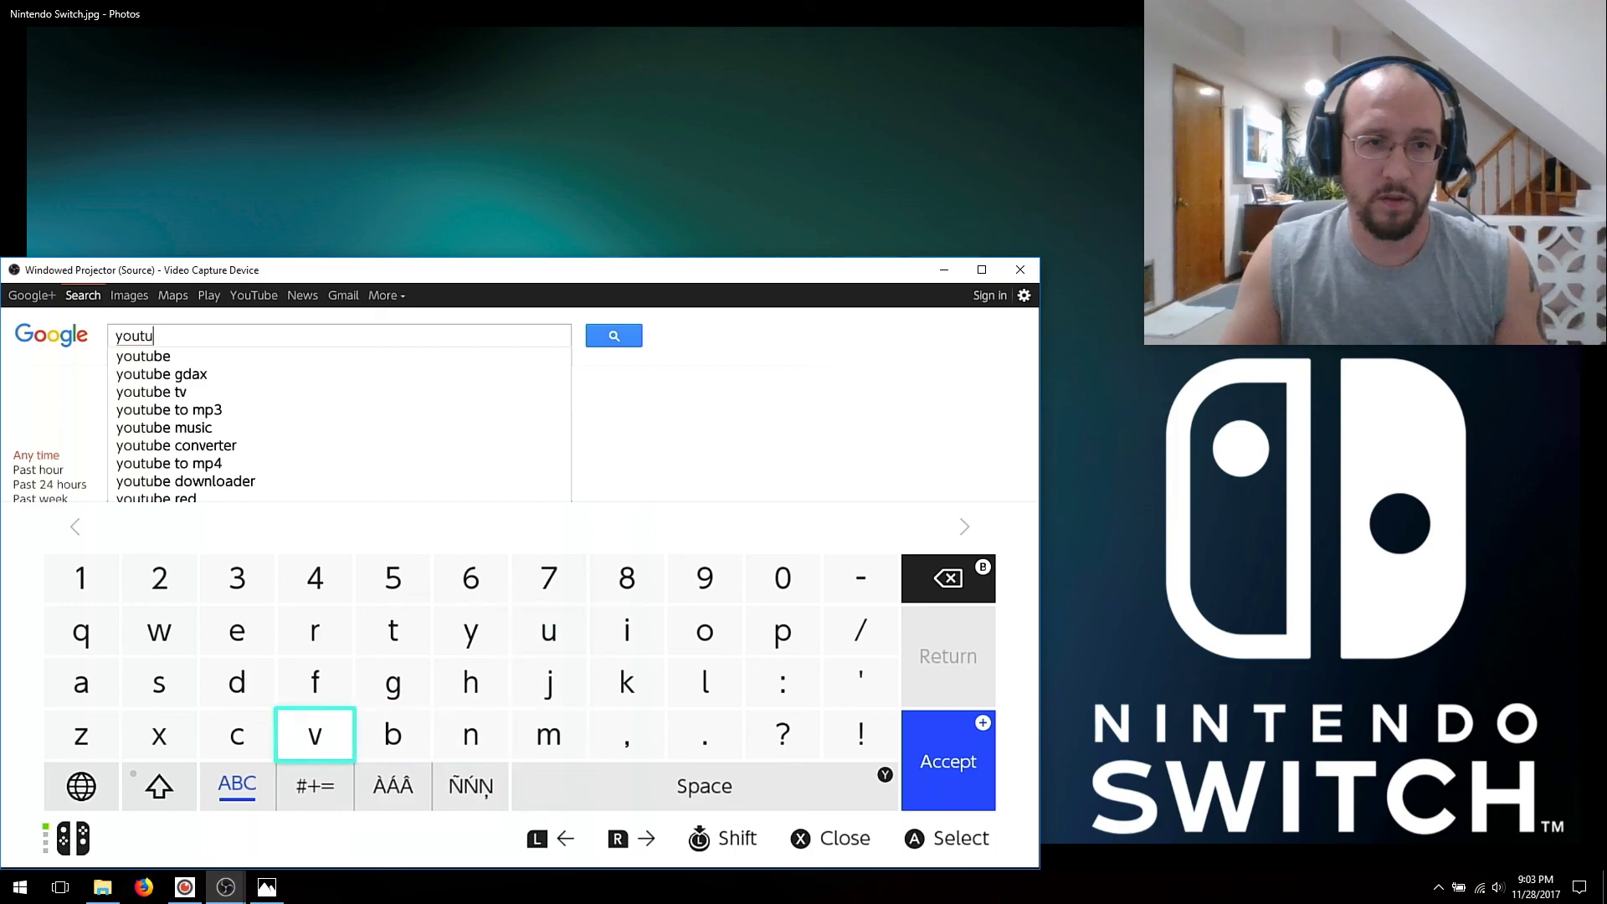
{"action": "key", "text": "Right"}
{"action": "type", "text": "b"}
{"action": "key", "text": "Up"}
{"action": "key", "text": "Left"}
{"action": "key", "text": "Left"}
{"action": "type", "text": "e"}
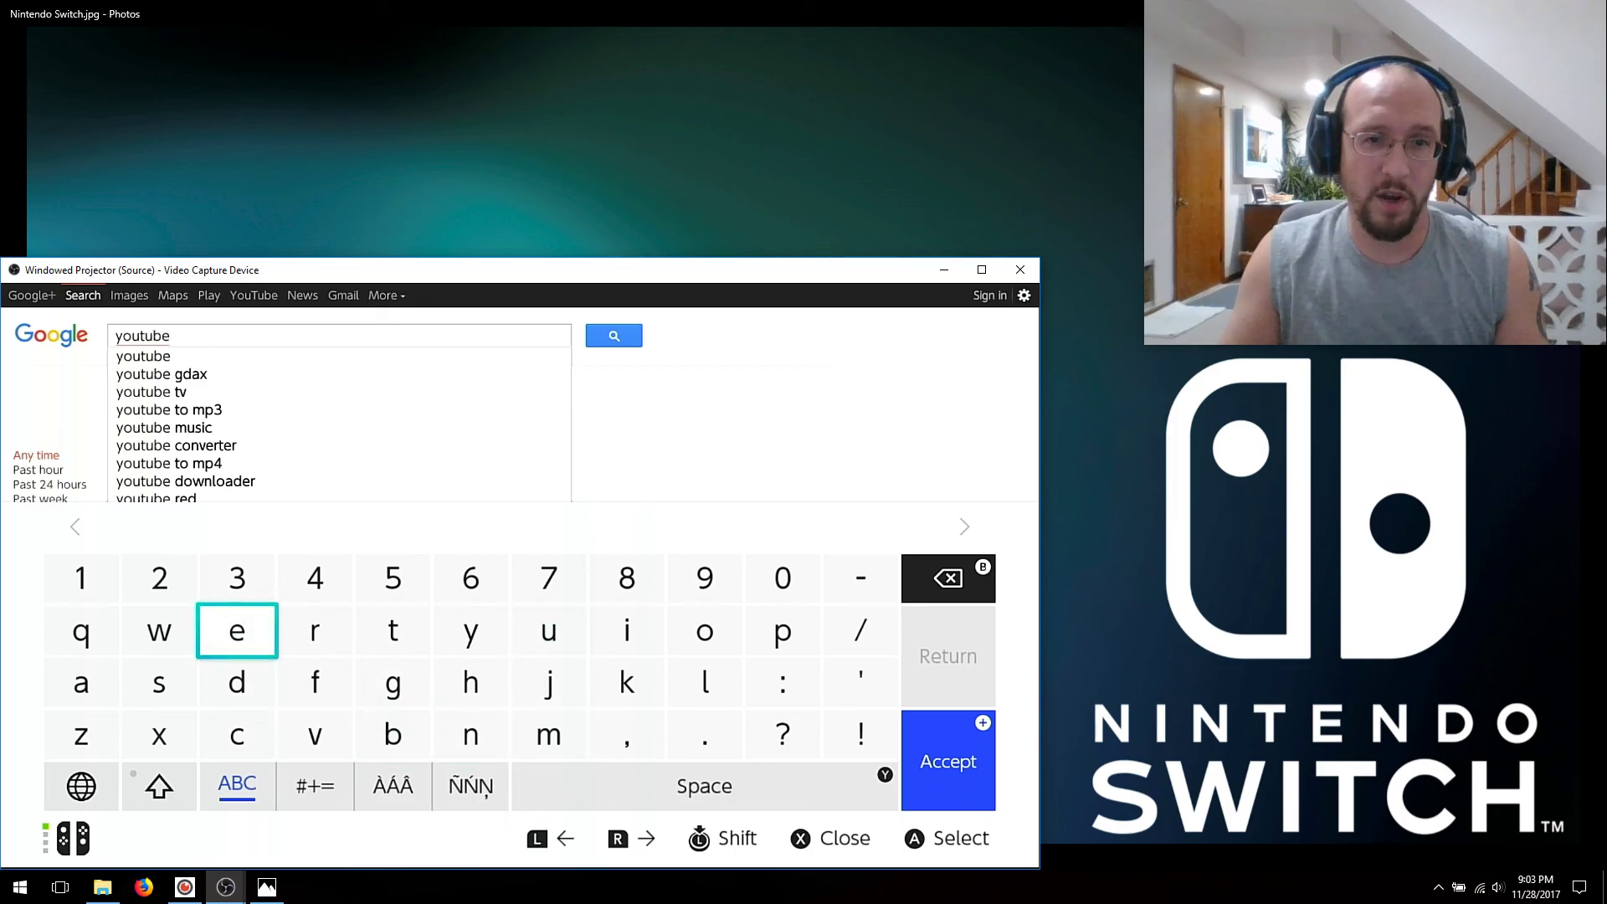
Run the Google search for "youtube" and open the main YouTube result
{"action": "key", "text": "Return"}
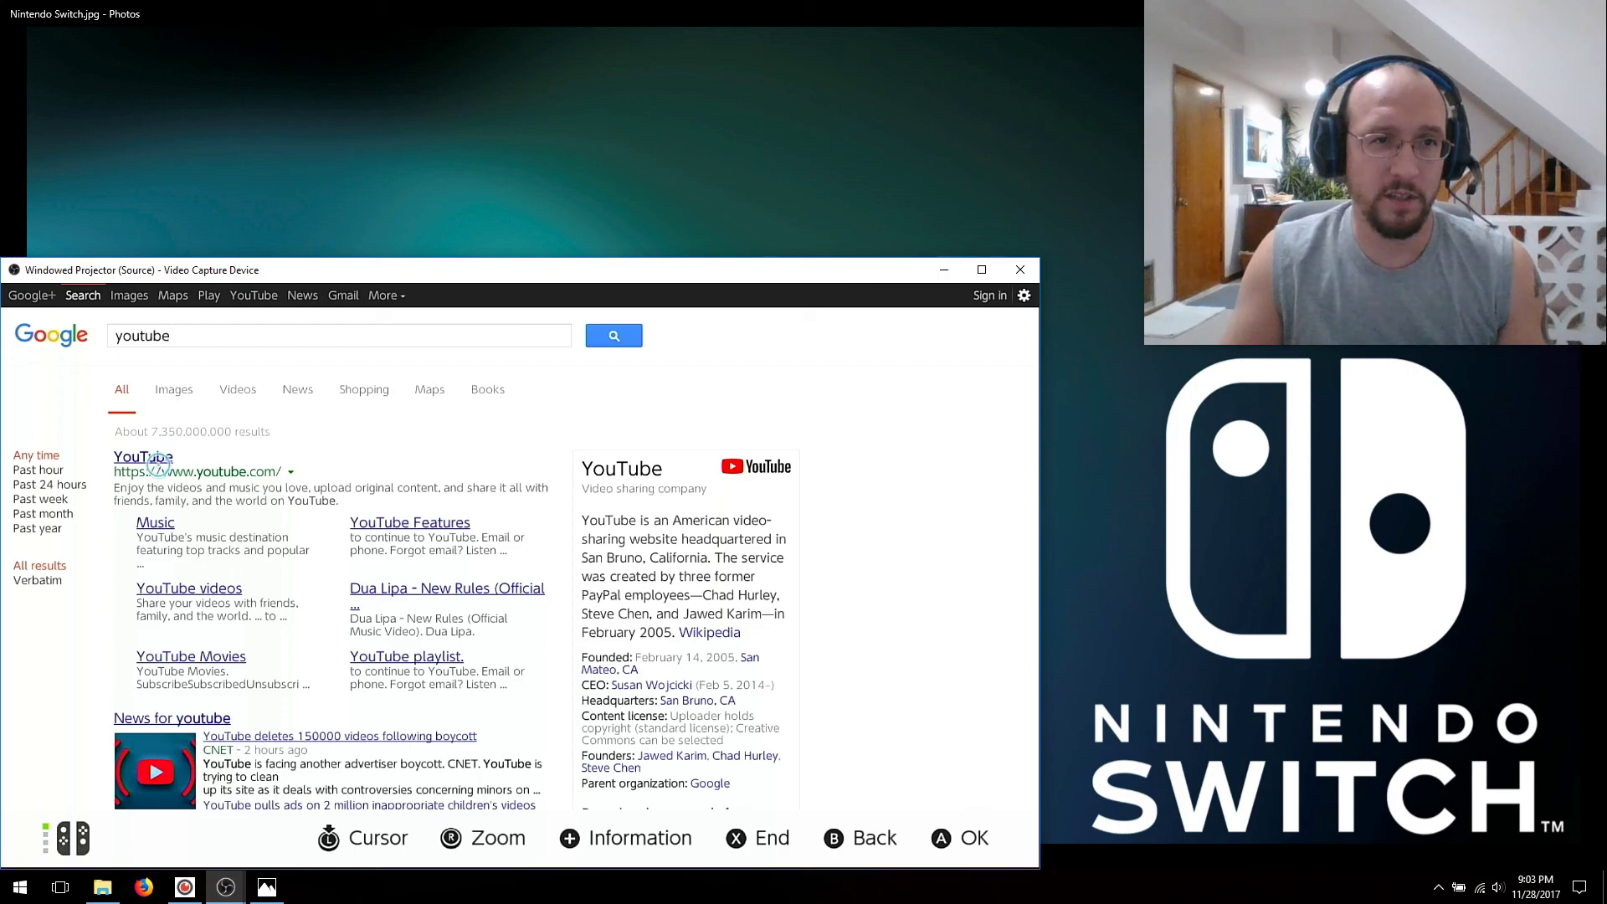
{"action": "left_click", "coordinate": [126, 459]}
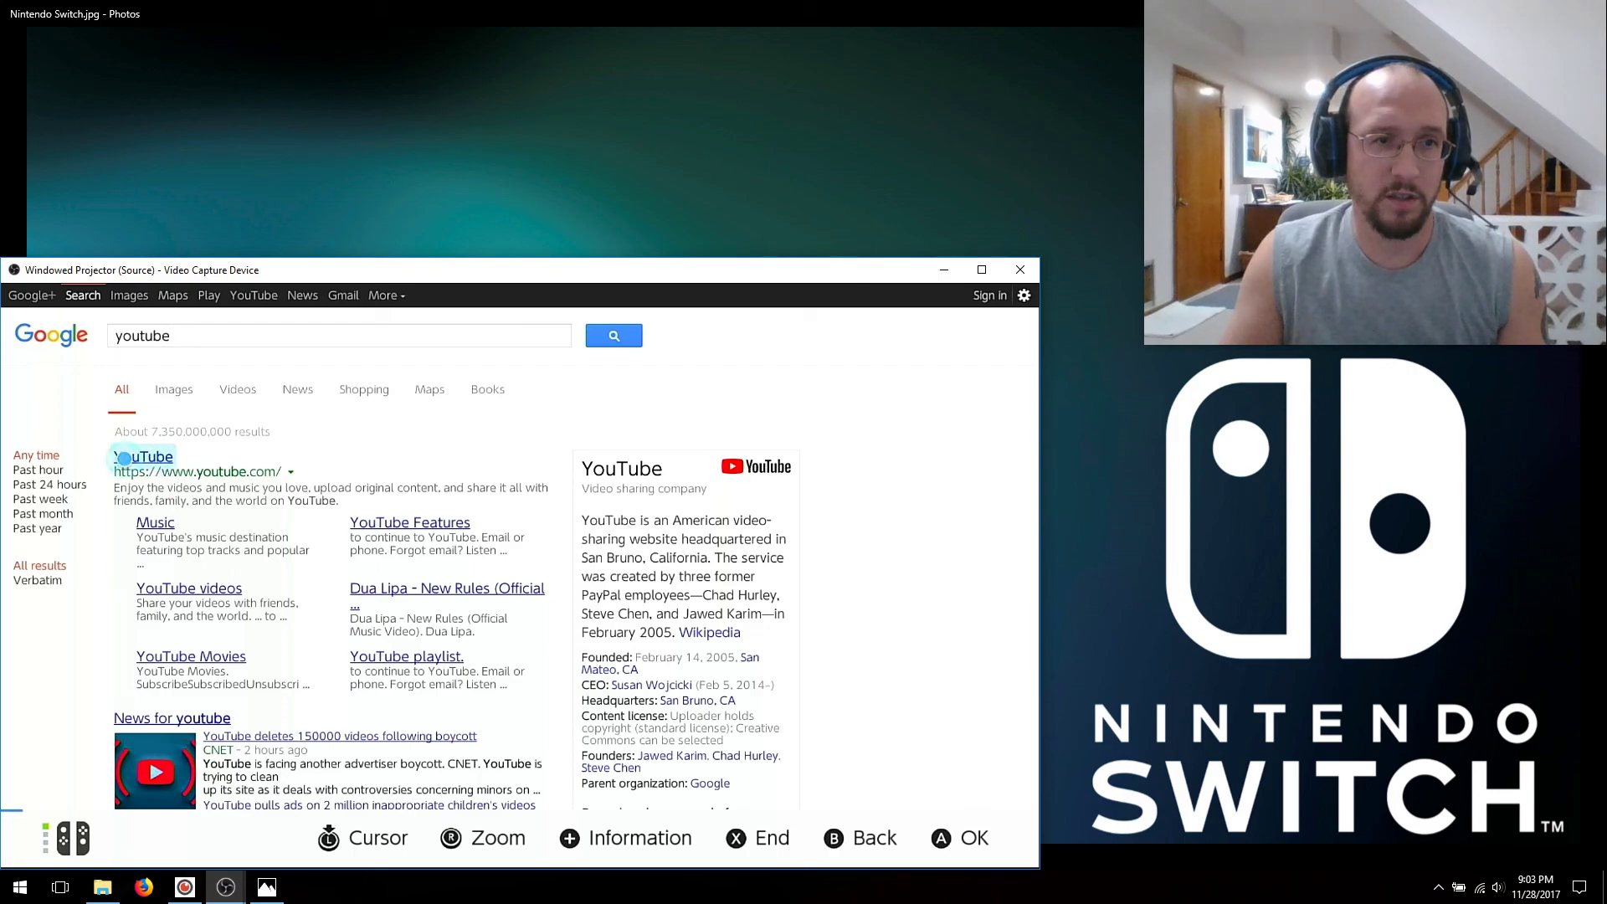